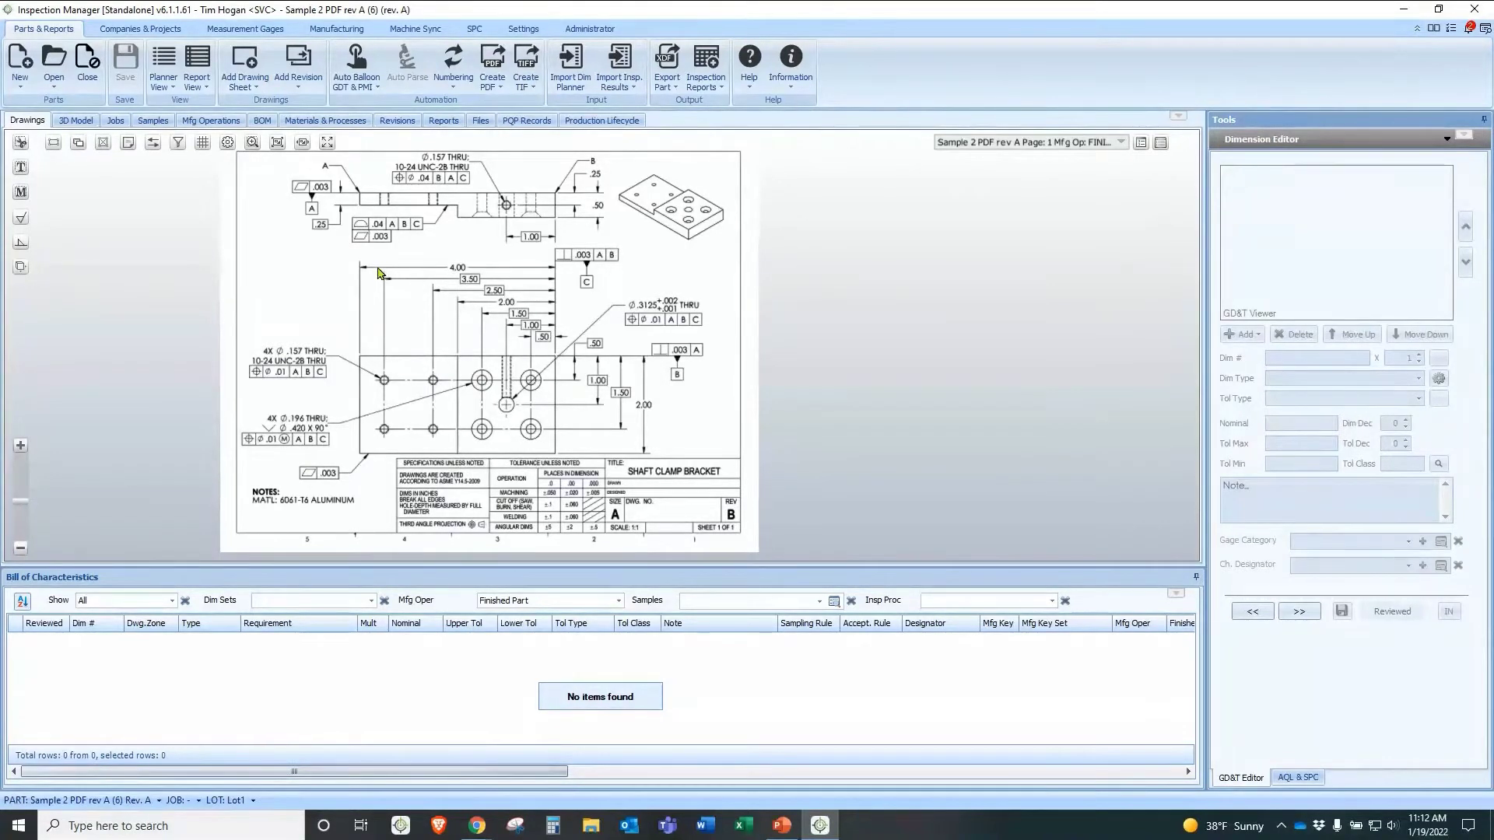
# - Check and dismiss the drawing's protected-area options, then nudge the drawing slightly right and down
pyautogui.click(103, 142)
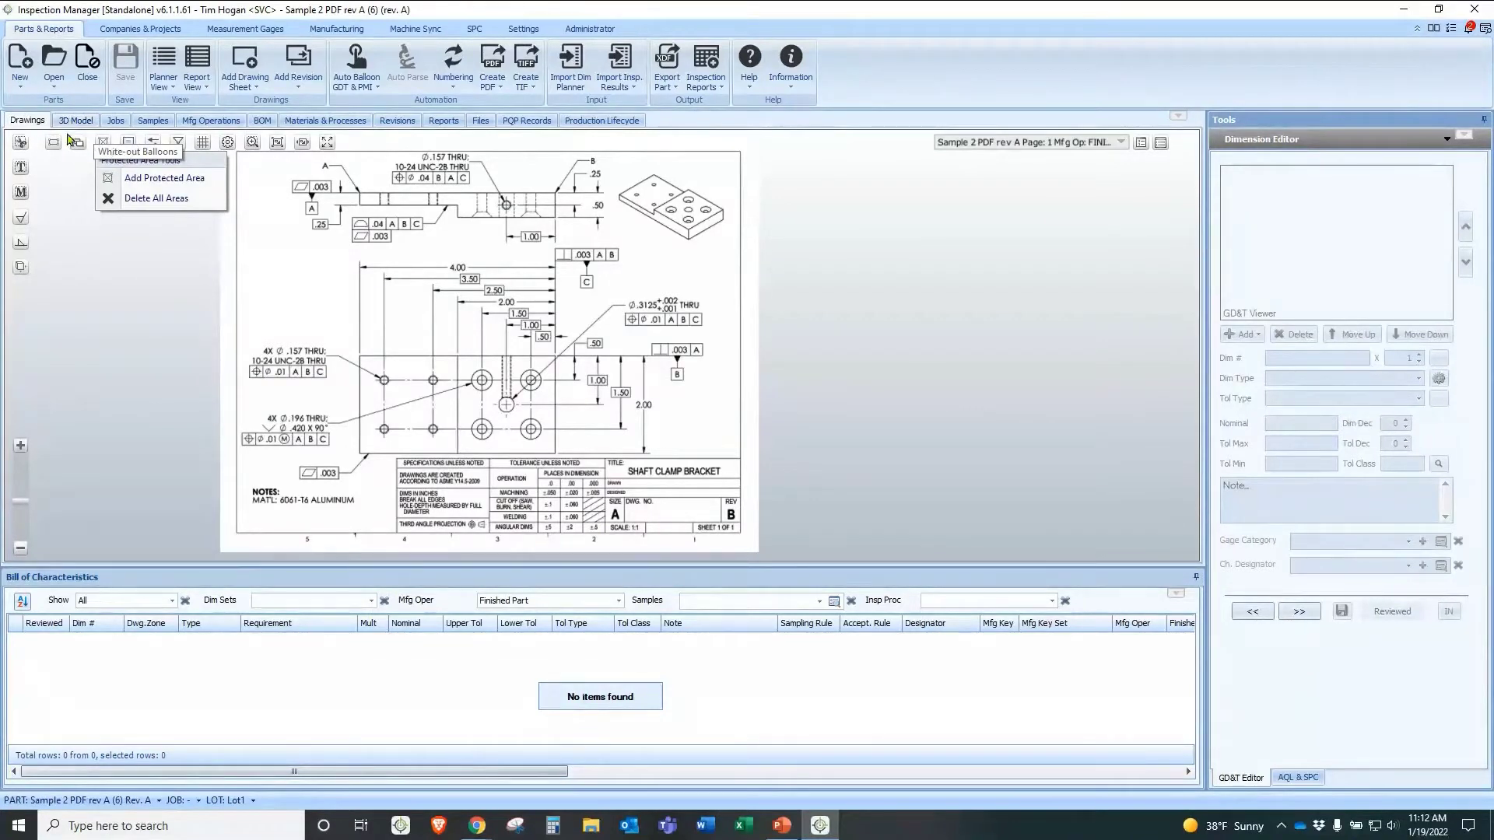
pyautogui.click(228, 280)
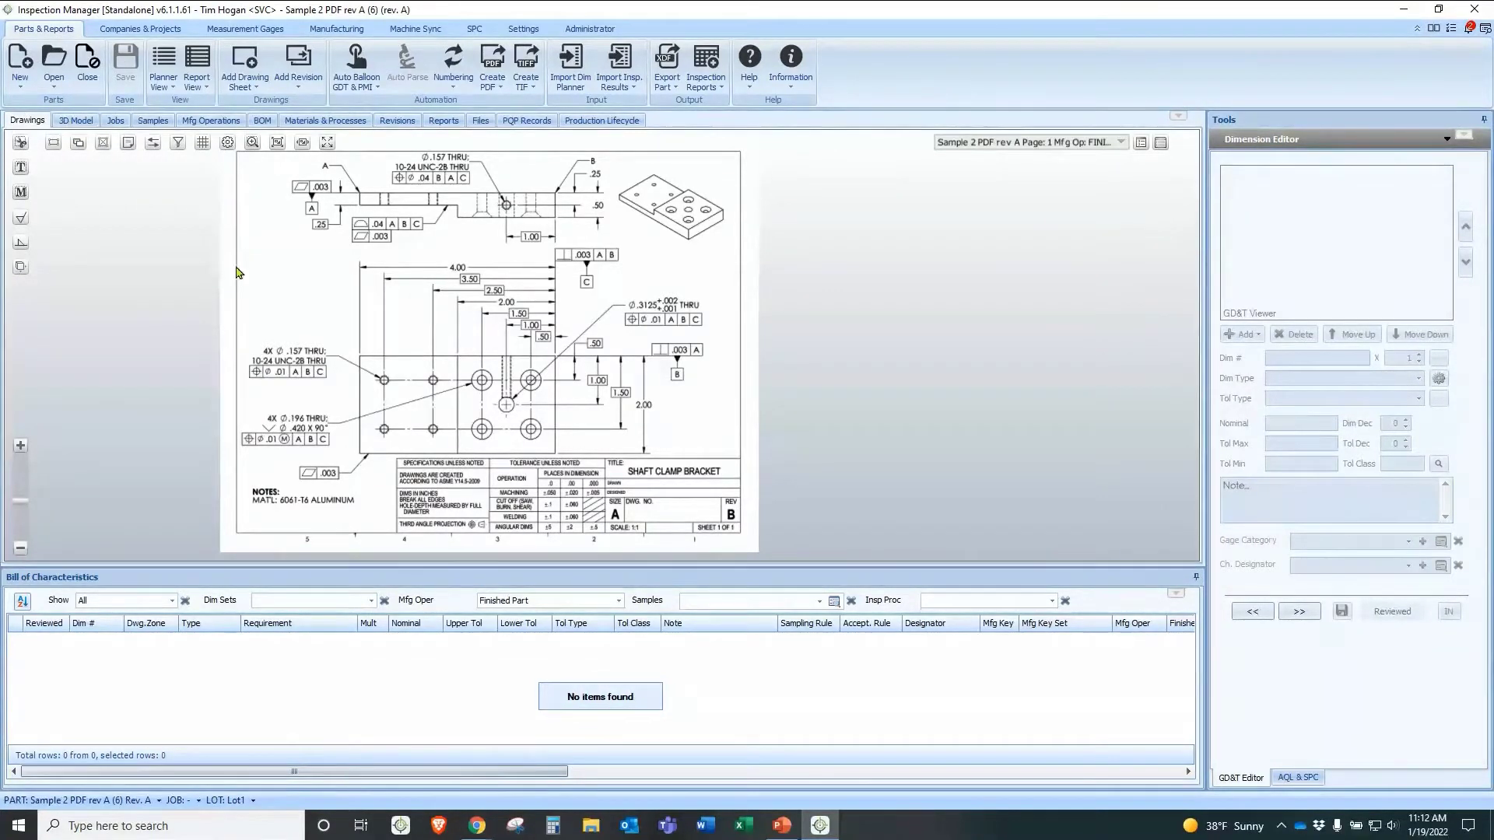
pyautogui.moveTo(287, 277); pyautogui.dragTo(293, 279)
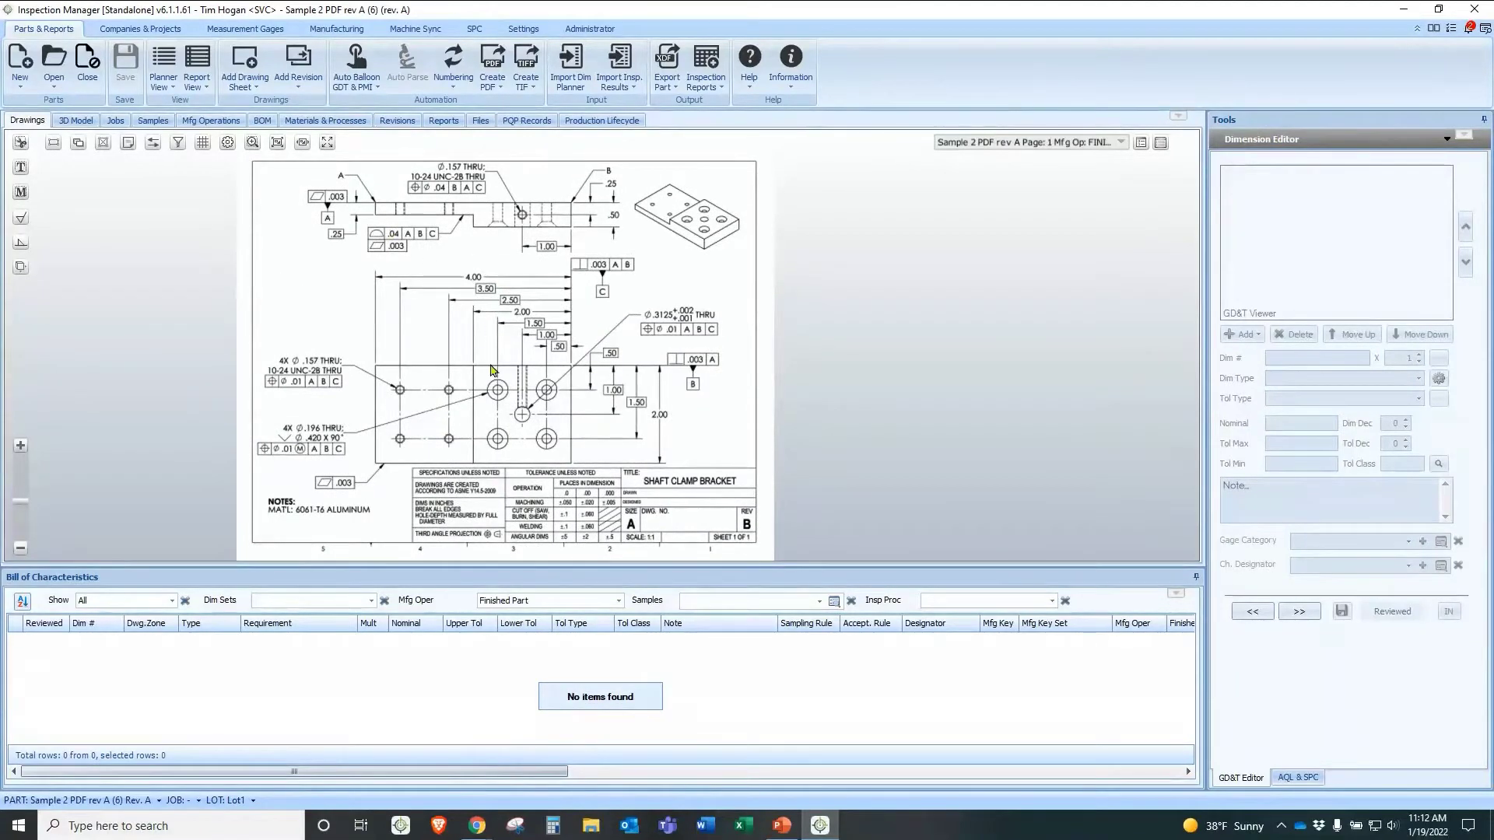
# - Run Auto Balloon GDT & PMI on the current page, ignoring the title block, for 34 characteristics
pyautogui.scroll(3, 308, 364)
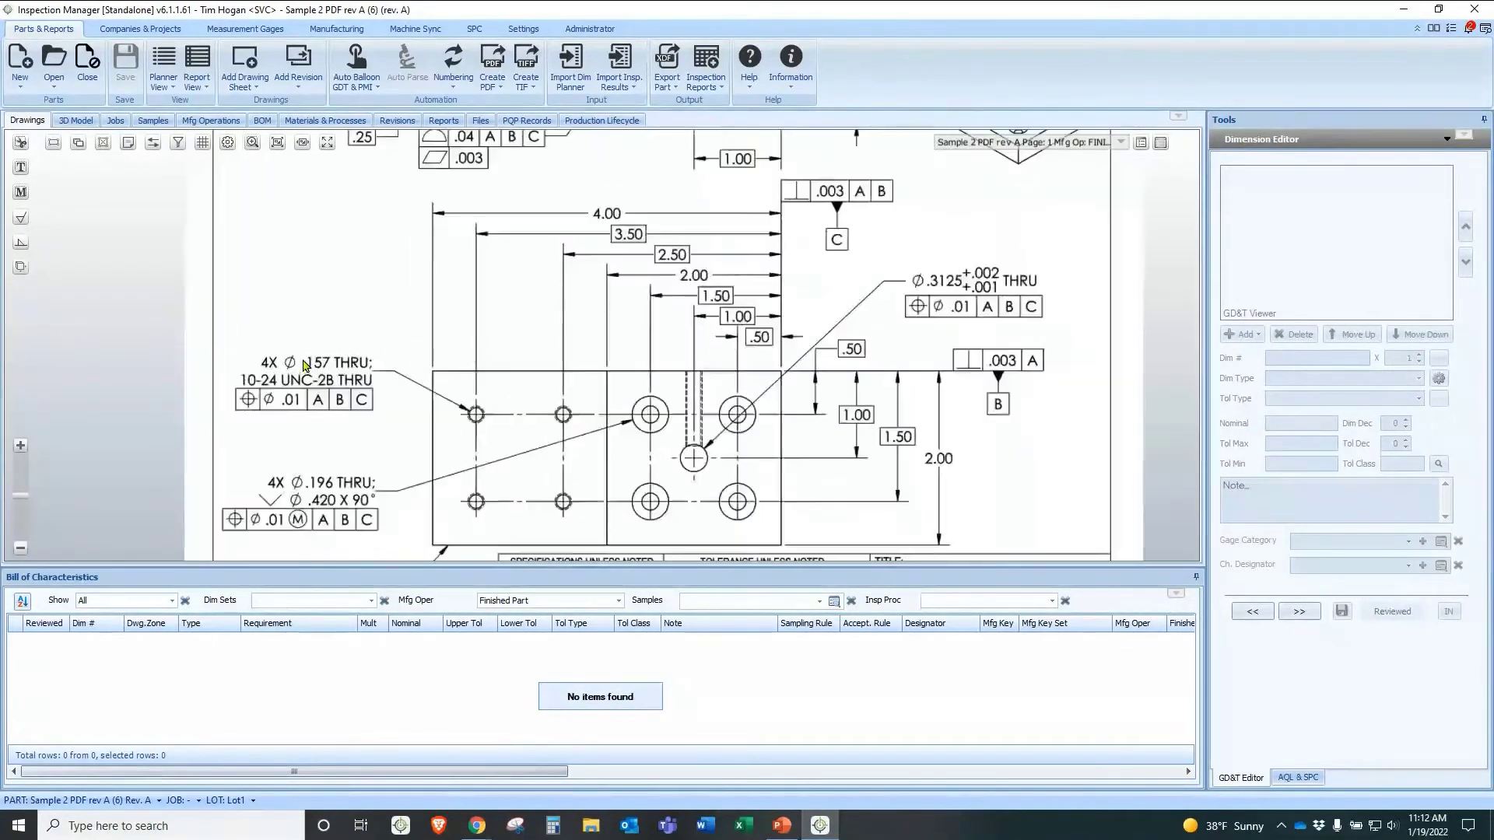
pyautogui.scroll(-4, 305, 364)
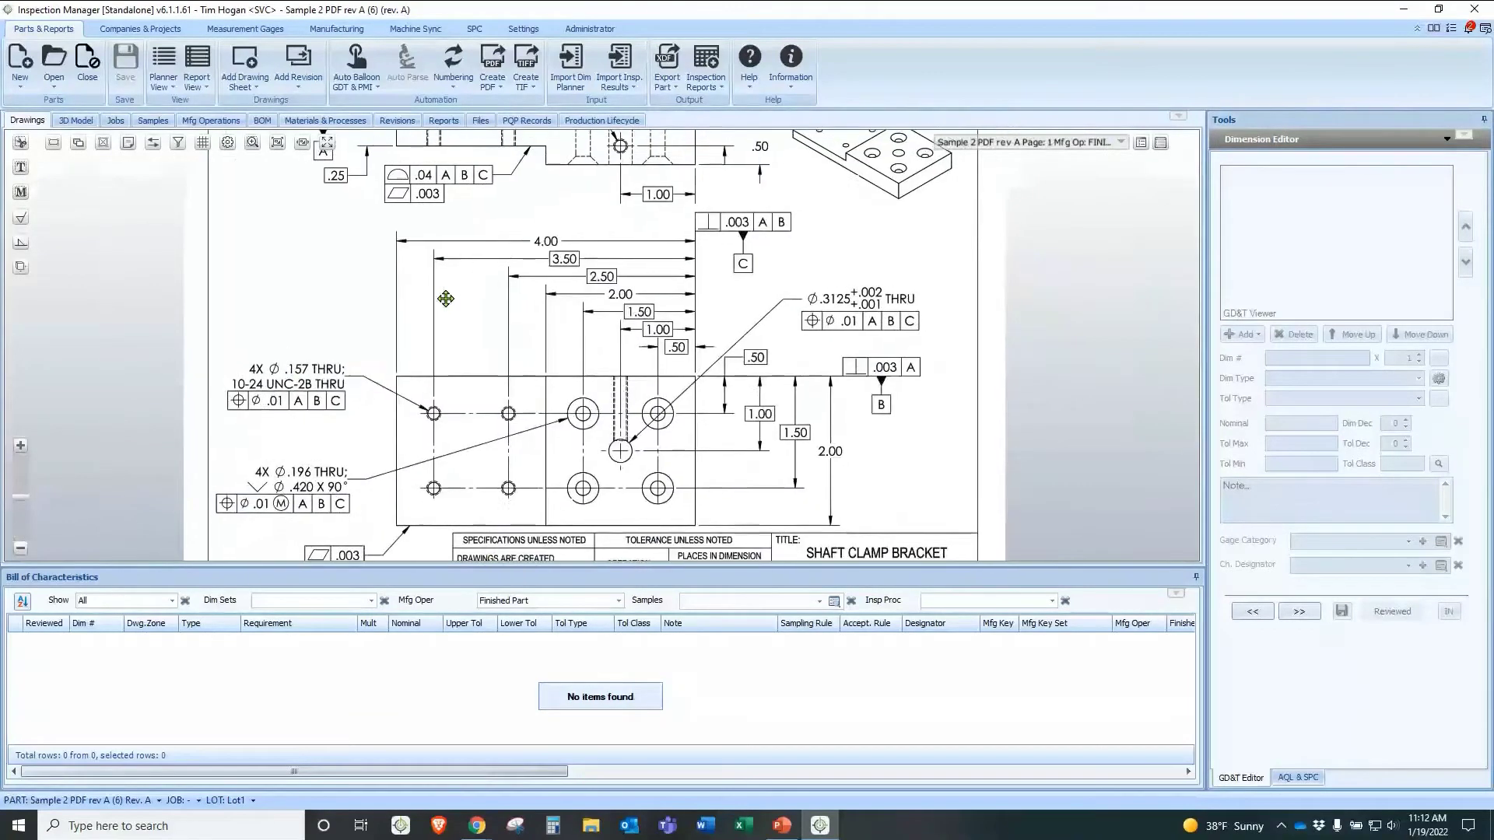
pyautogui.scroll(-3, 447, 305)
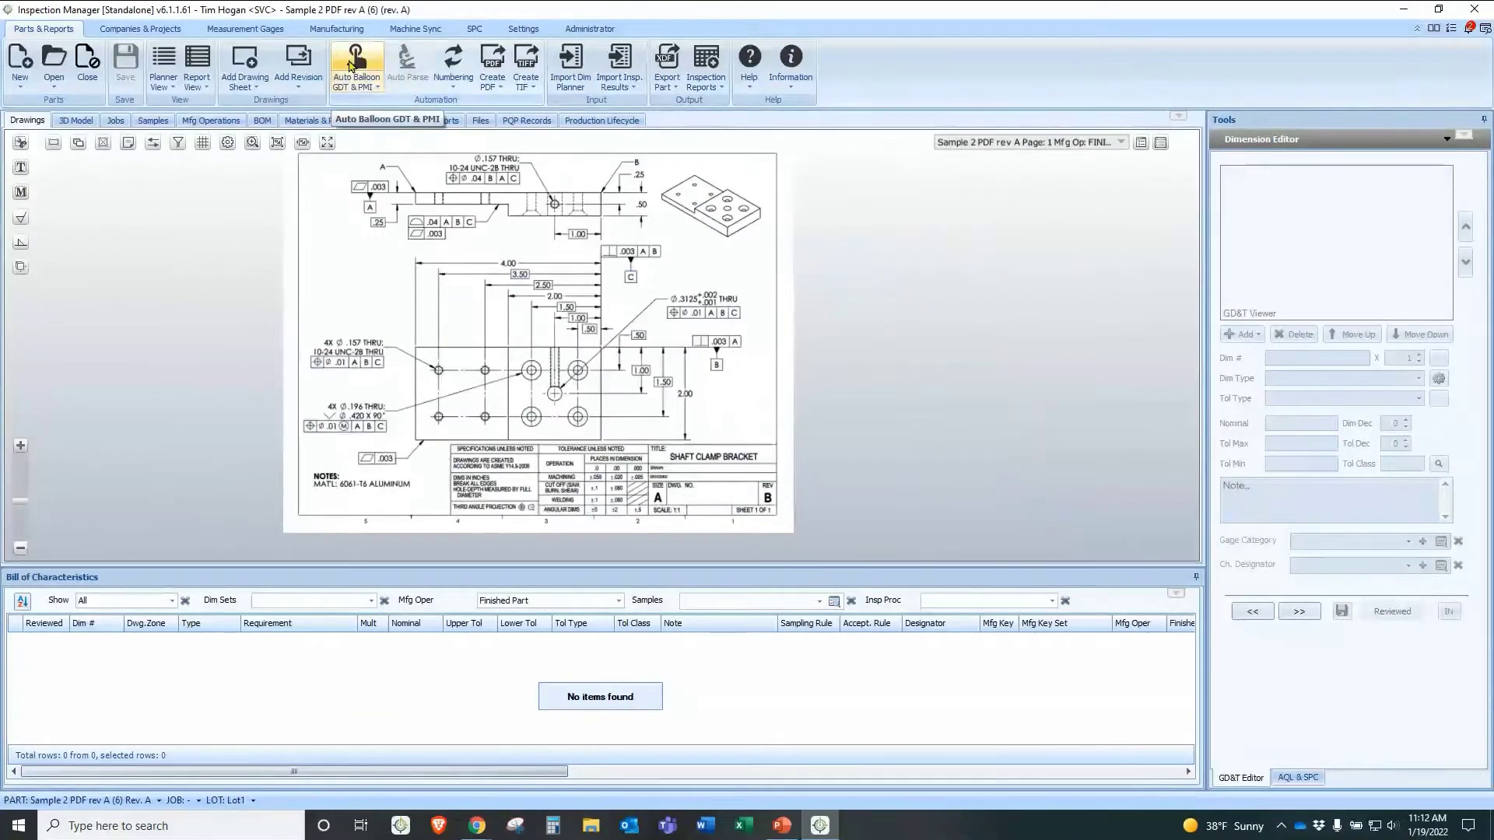
pyautogui.click(358, 66)
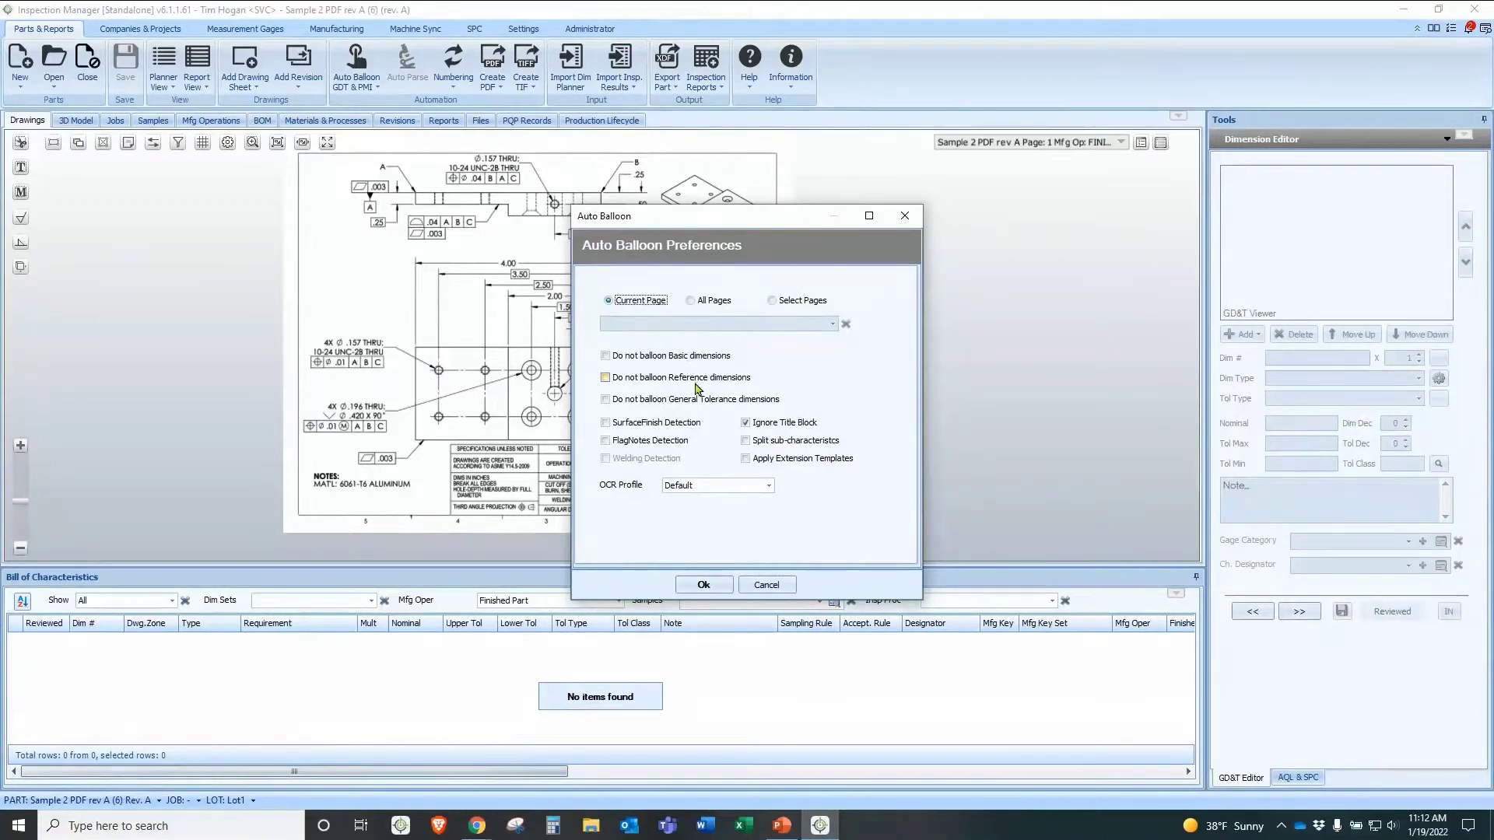
pyautogui.click(701, 586)
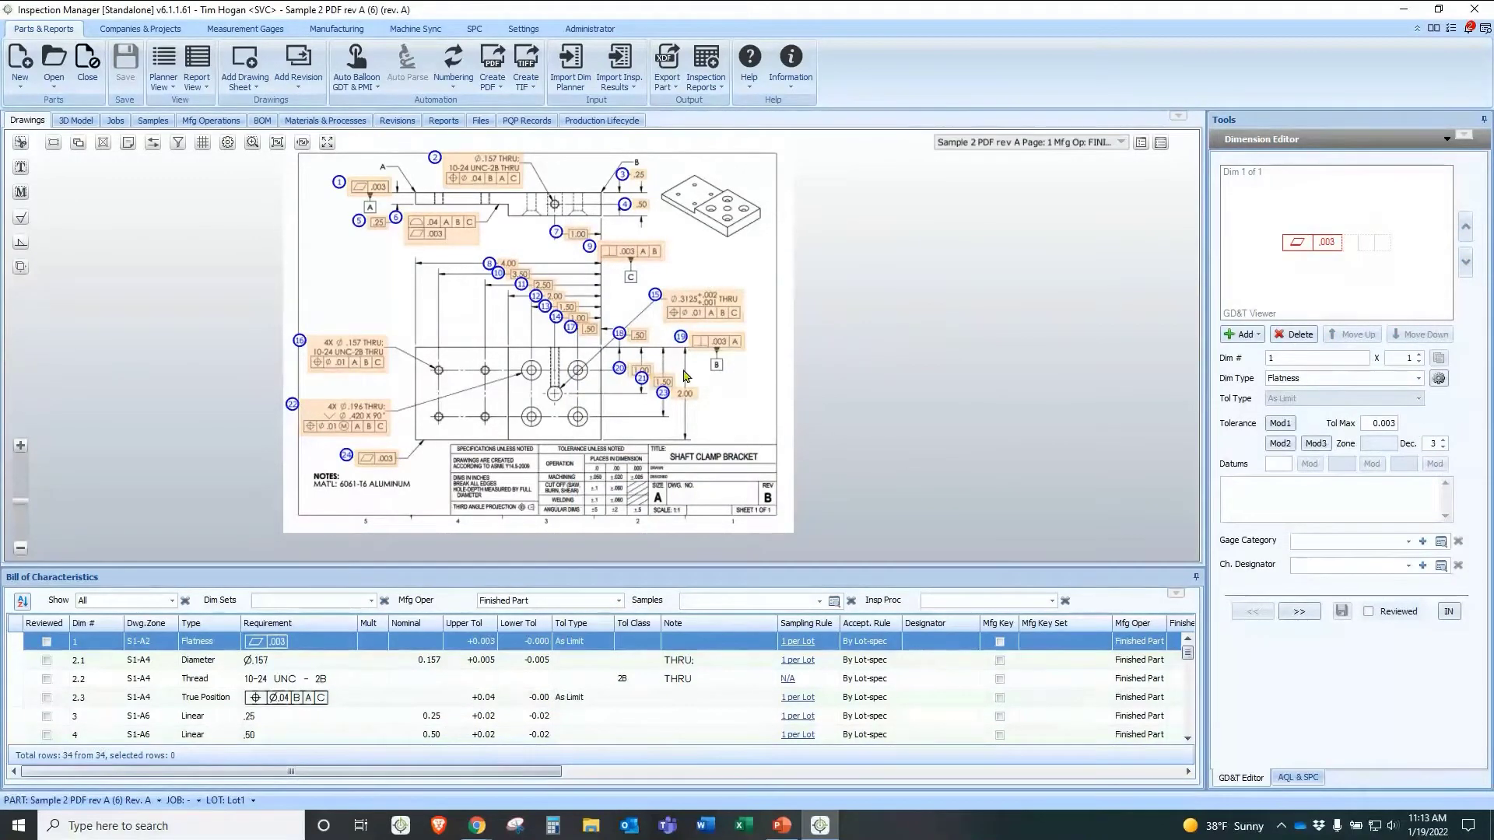
pyautogui.scroll(3, 507, 345)
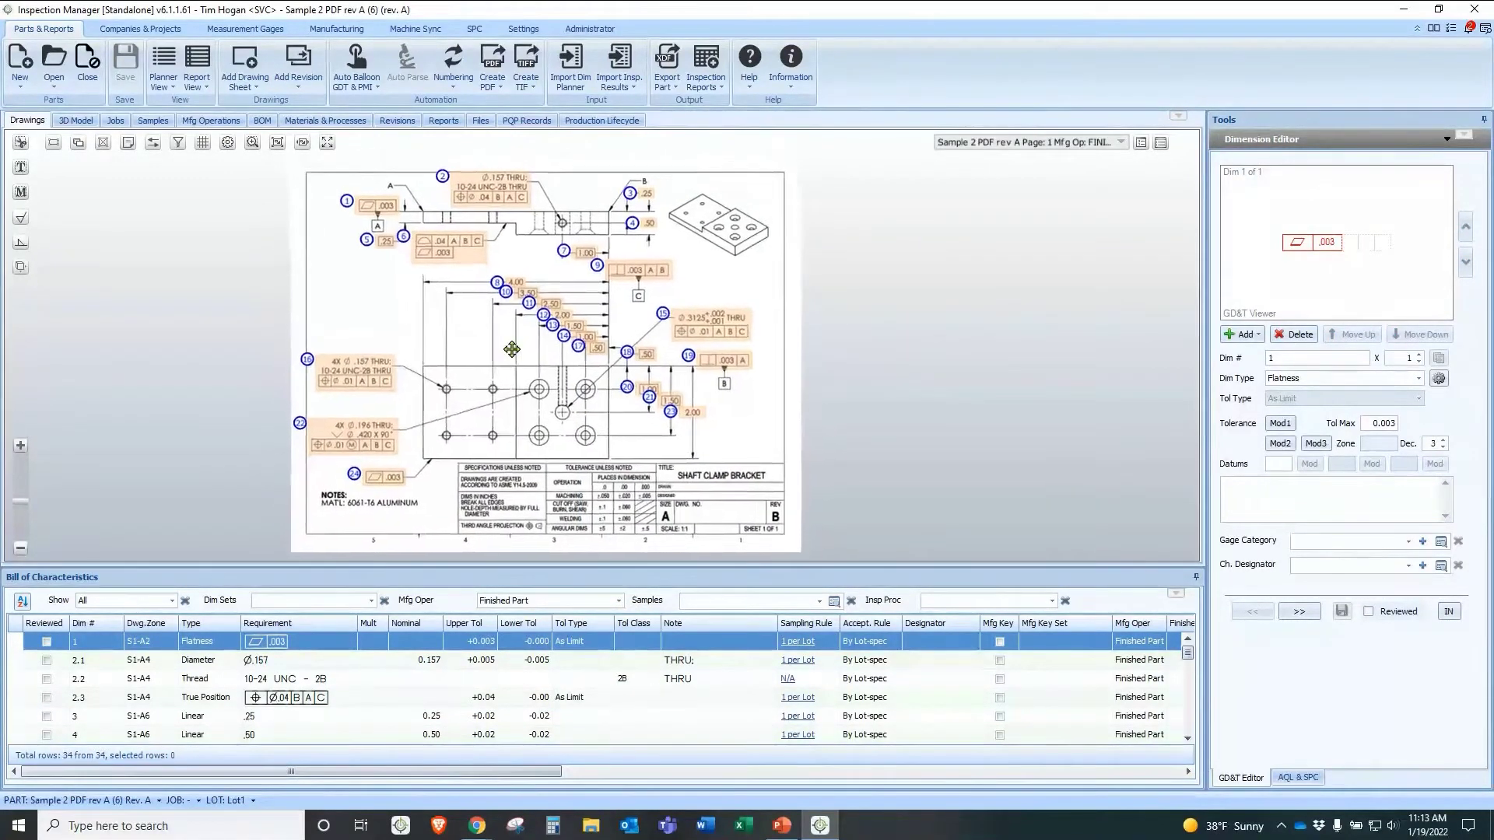
pyautogui.moveTo(530, 366); pyautogui.dragTo(534, 339)
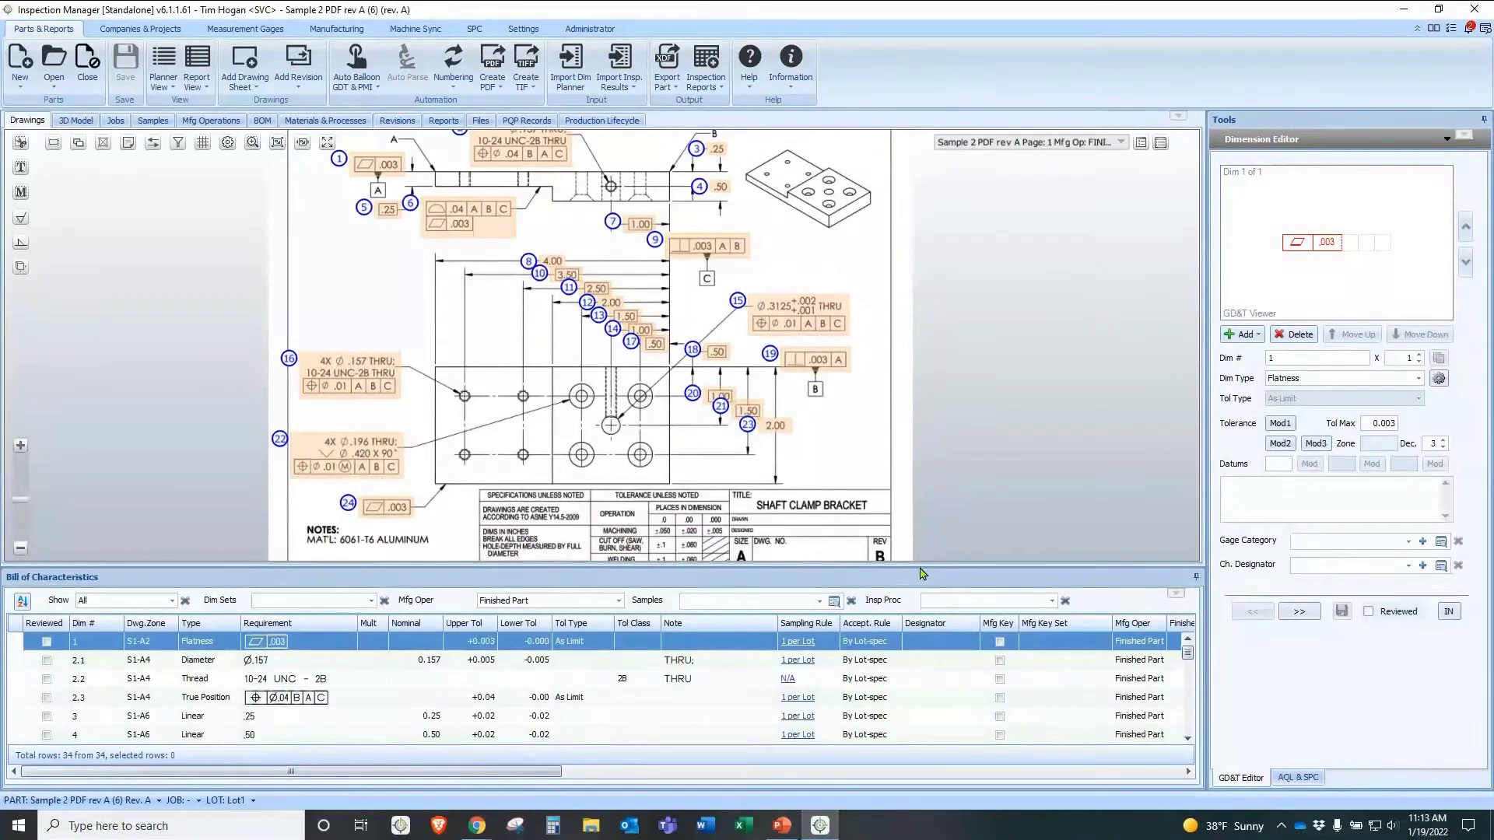
pyautogui.moveTo(908, 485); pyautogui.dragTo(911, 340)
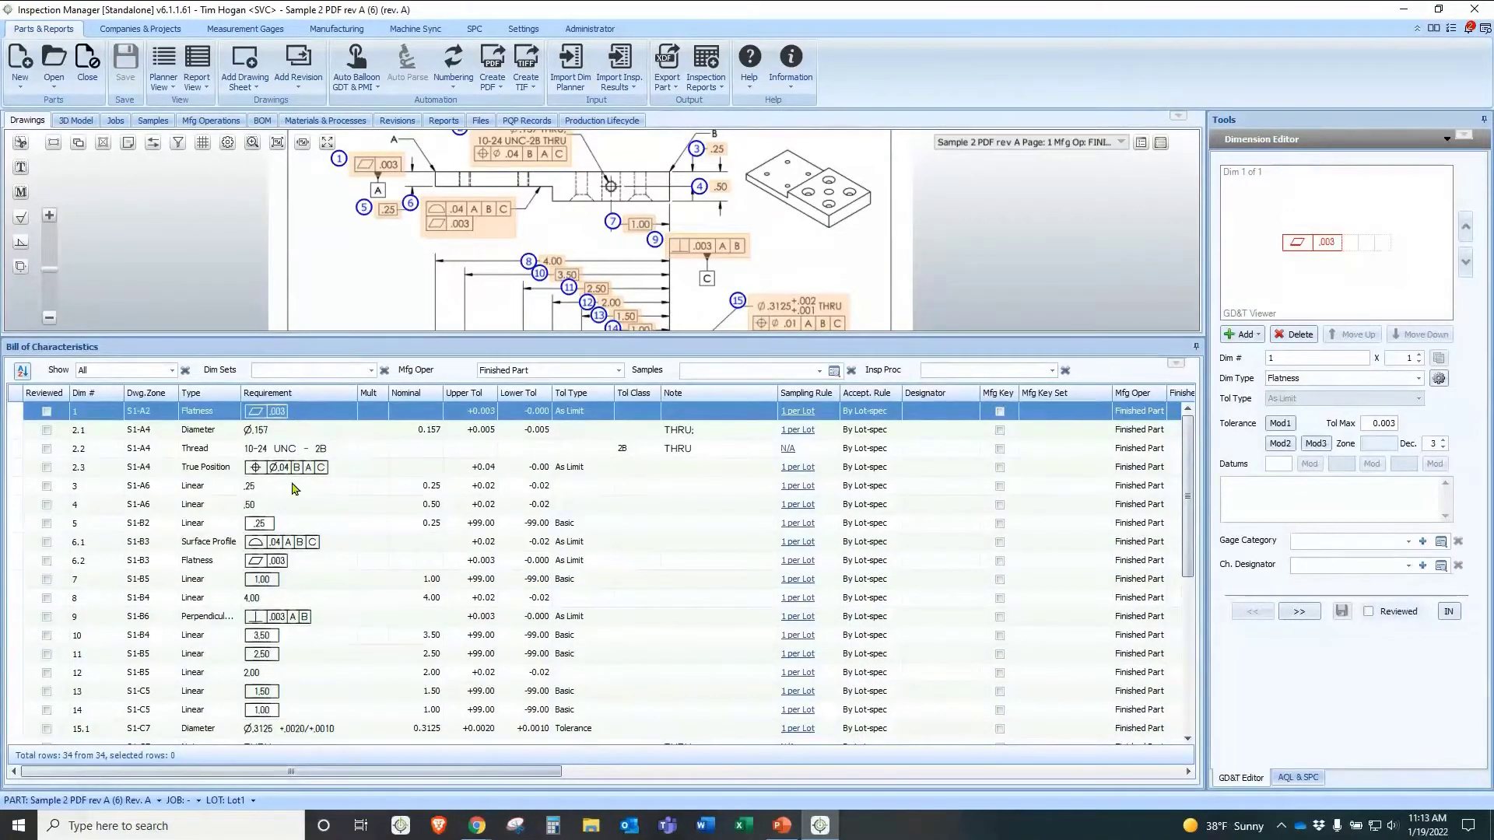
pyautogui.scroll(-2, 303, 466)
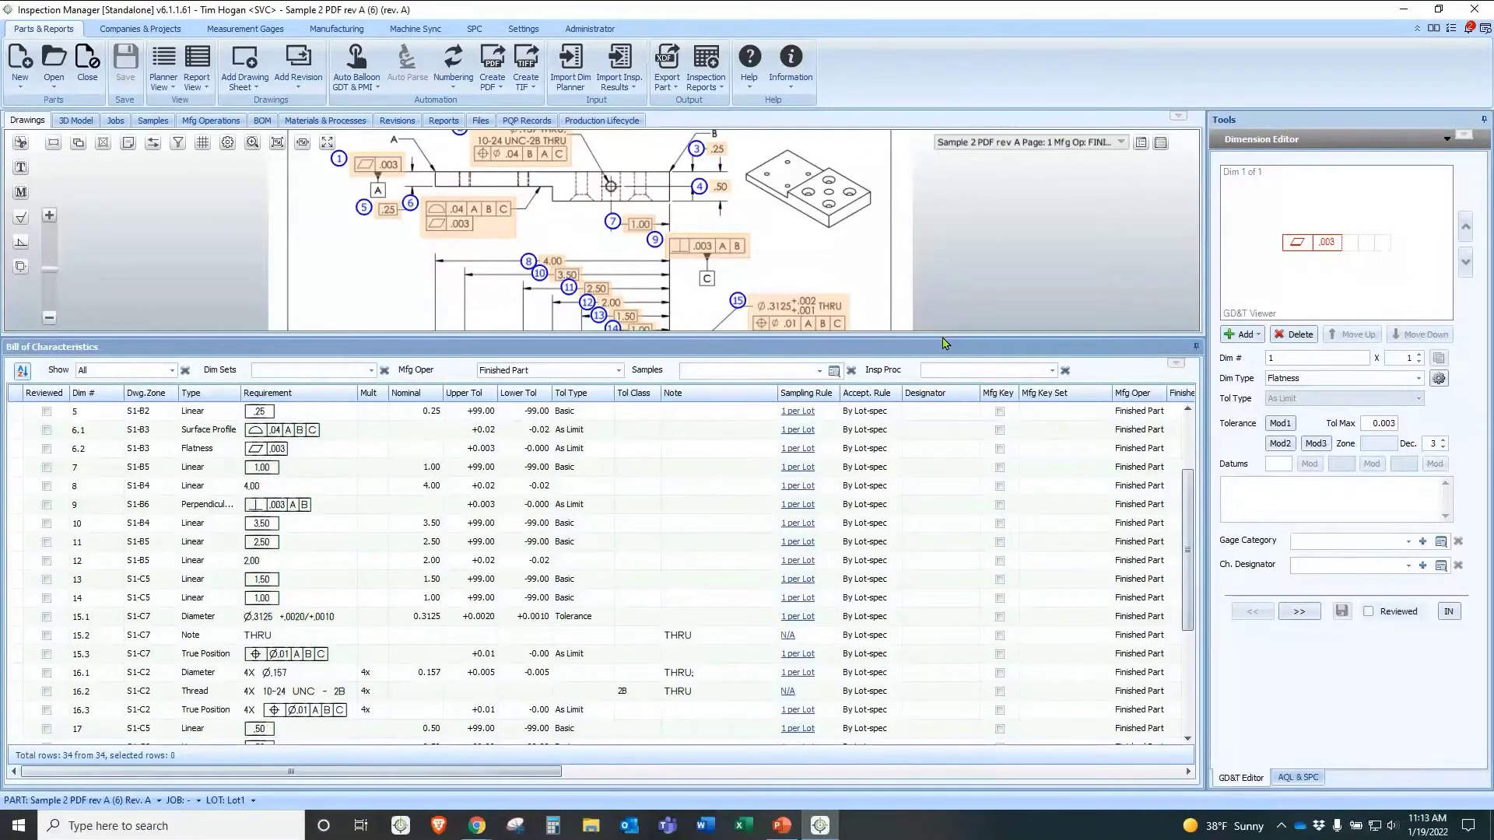
pyautogui.moveTo(918, 571); pyautogui.dragTo(916, 577)
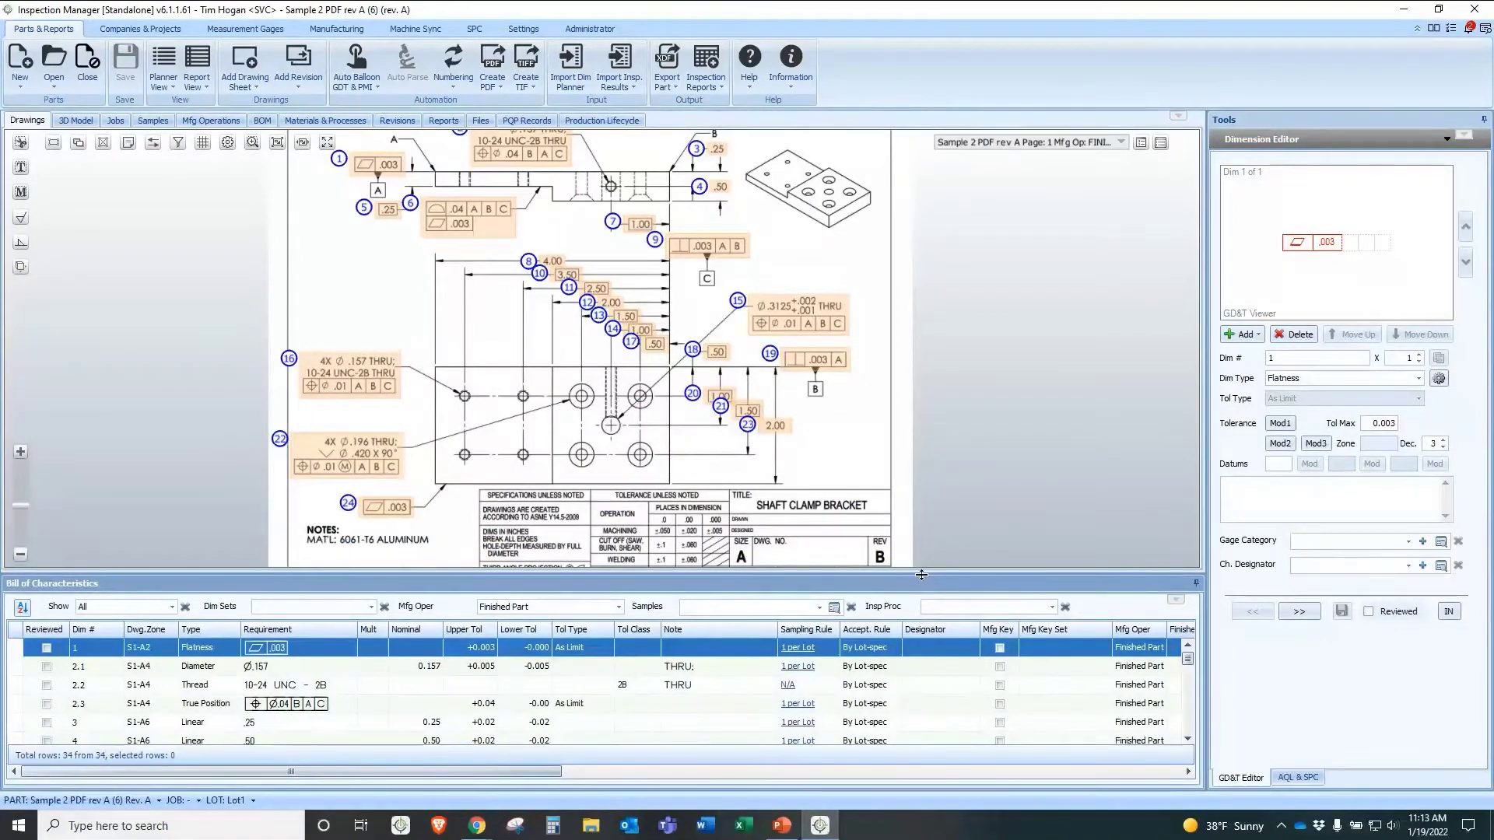
pyautogui.moveTo(920, 542); pyautogui.dragTo(920, 517)
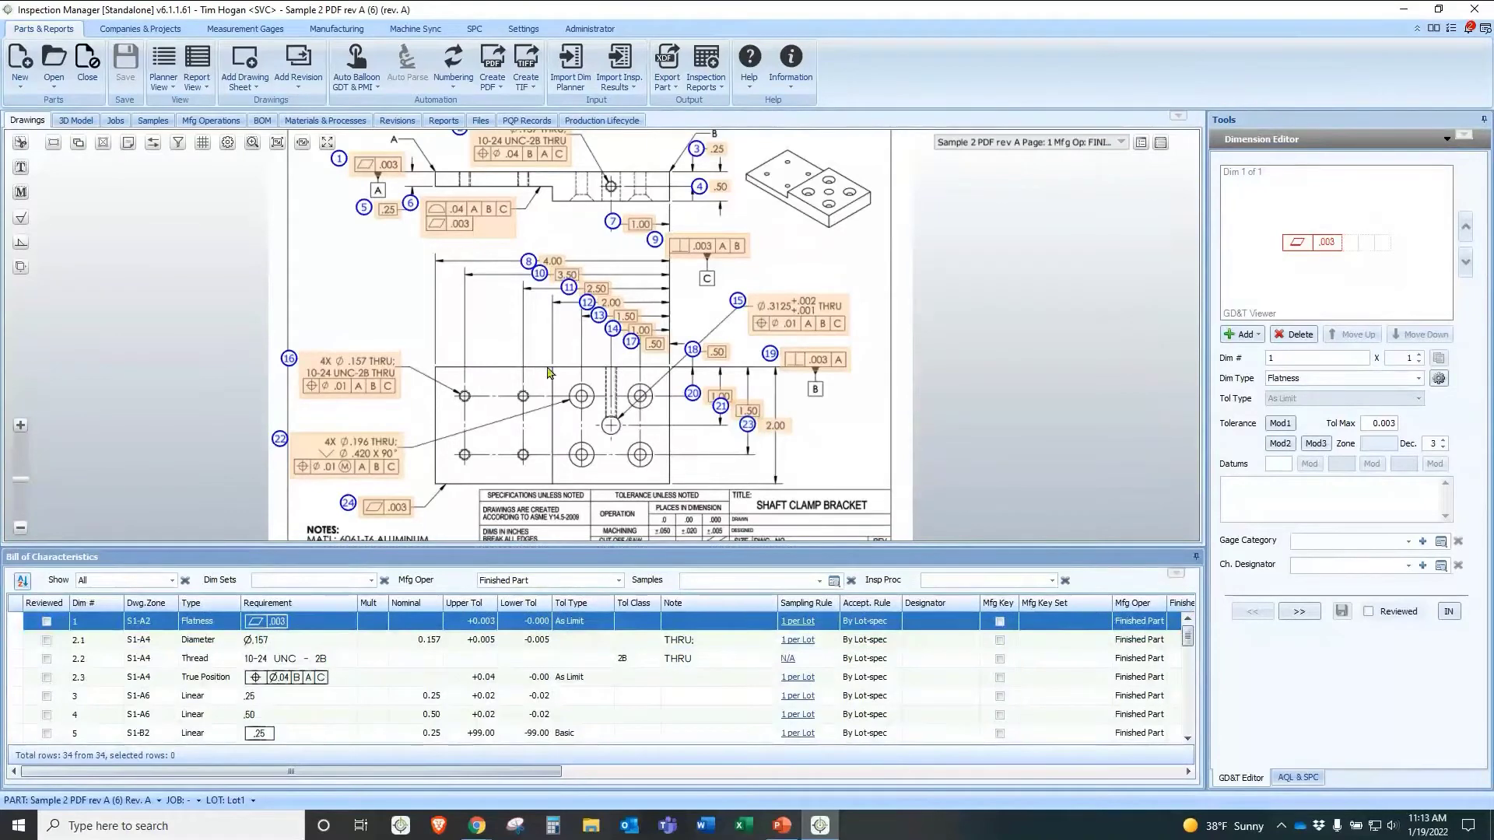
pyautogui.scroll(1, 504, 279)
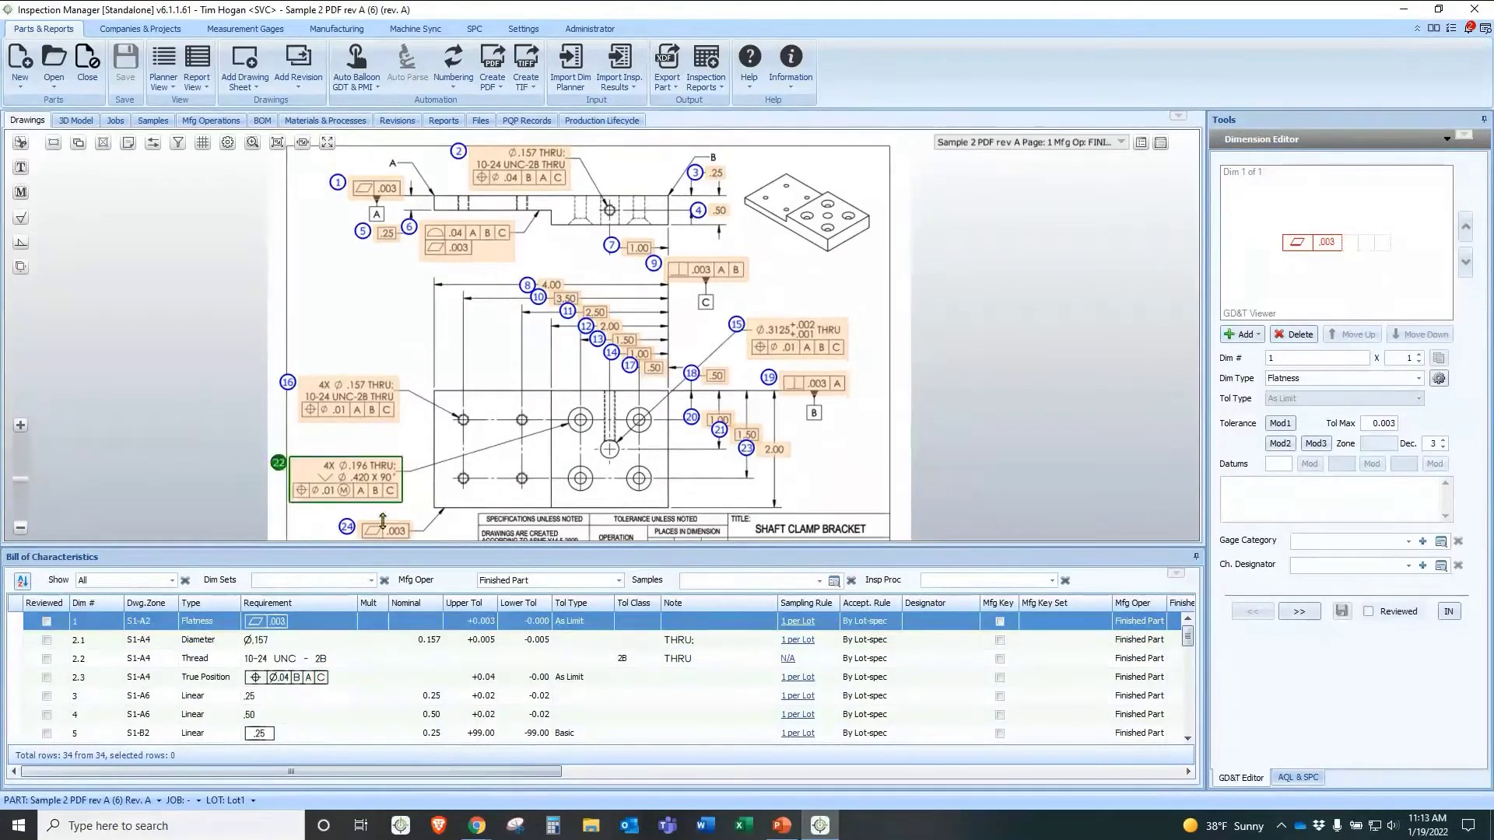
pyautogui.moveTo(490, 443)
pyautogui.mouseDown()
pyautogui.moveTo(529, 327)
pyautogui.moveTo(580, 276)
pyautogui.mouseUp()
pyautogui.scroll(3, 484, 420)
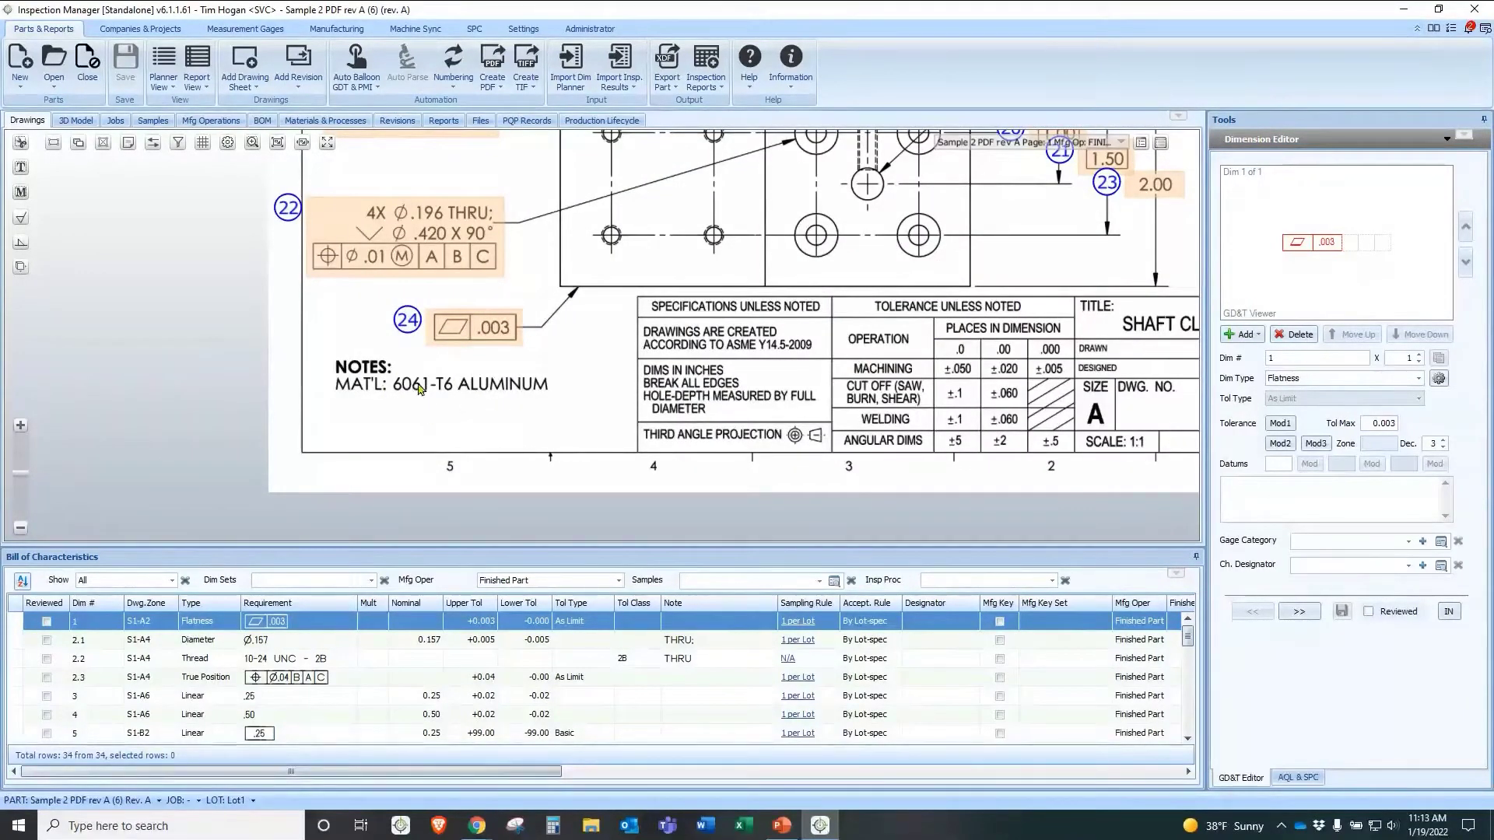
# - Capture the MAT'L note as material 6061-T6 ALUMINUM and open its Details
pyautogui.click(21, 193)
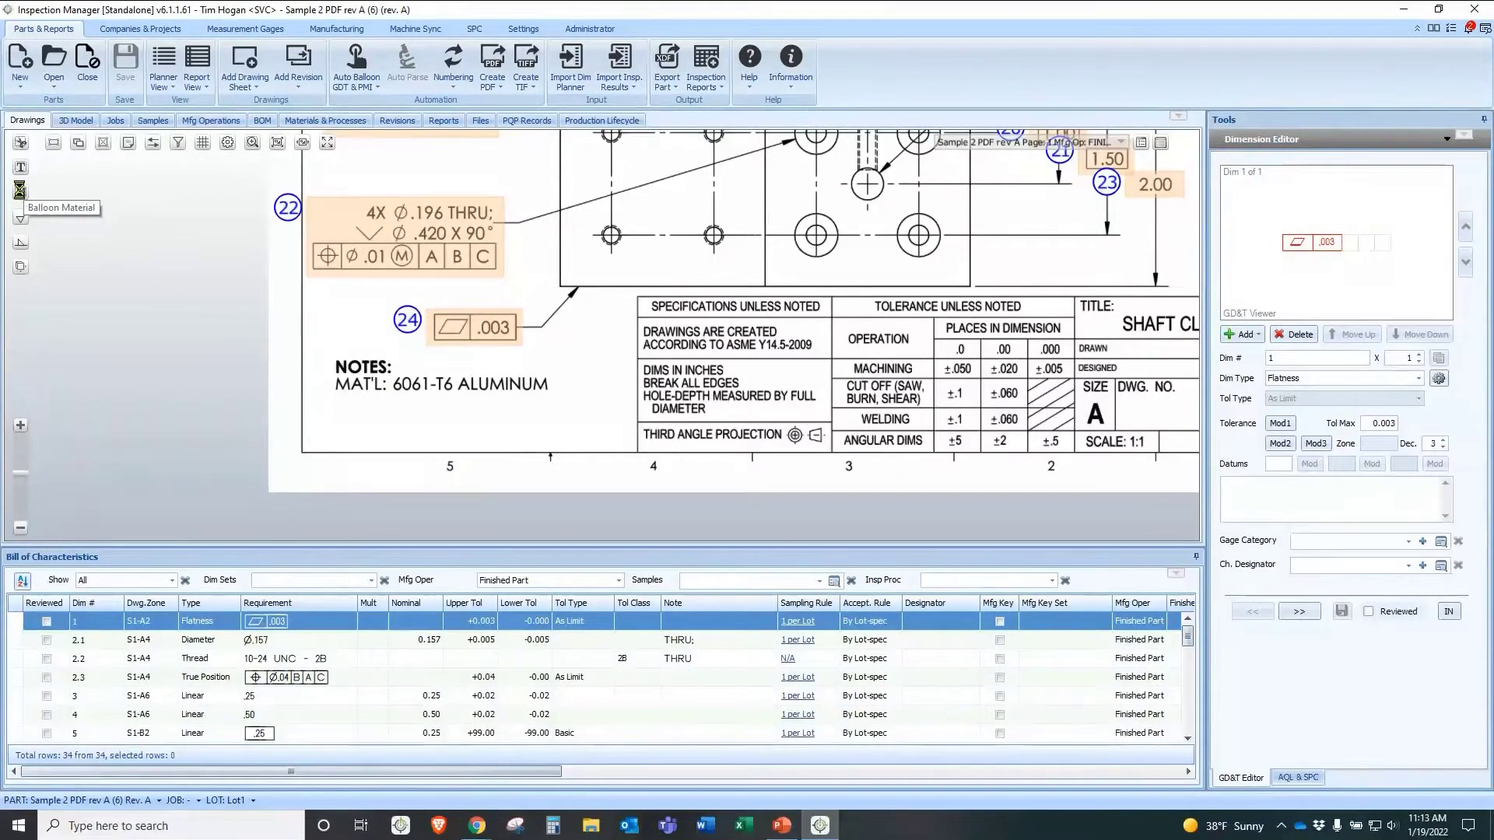
pyautogui.moveTo(554, 371); pyautogui.dragTo(389, 397)
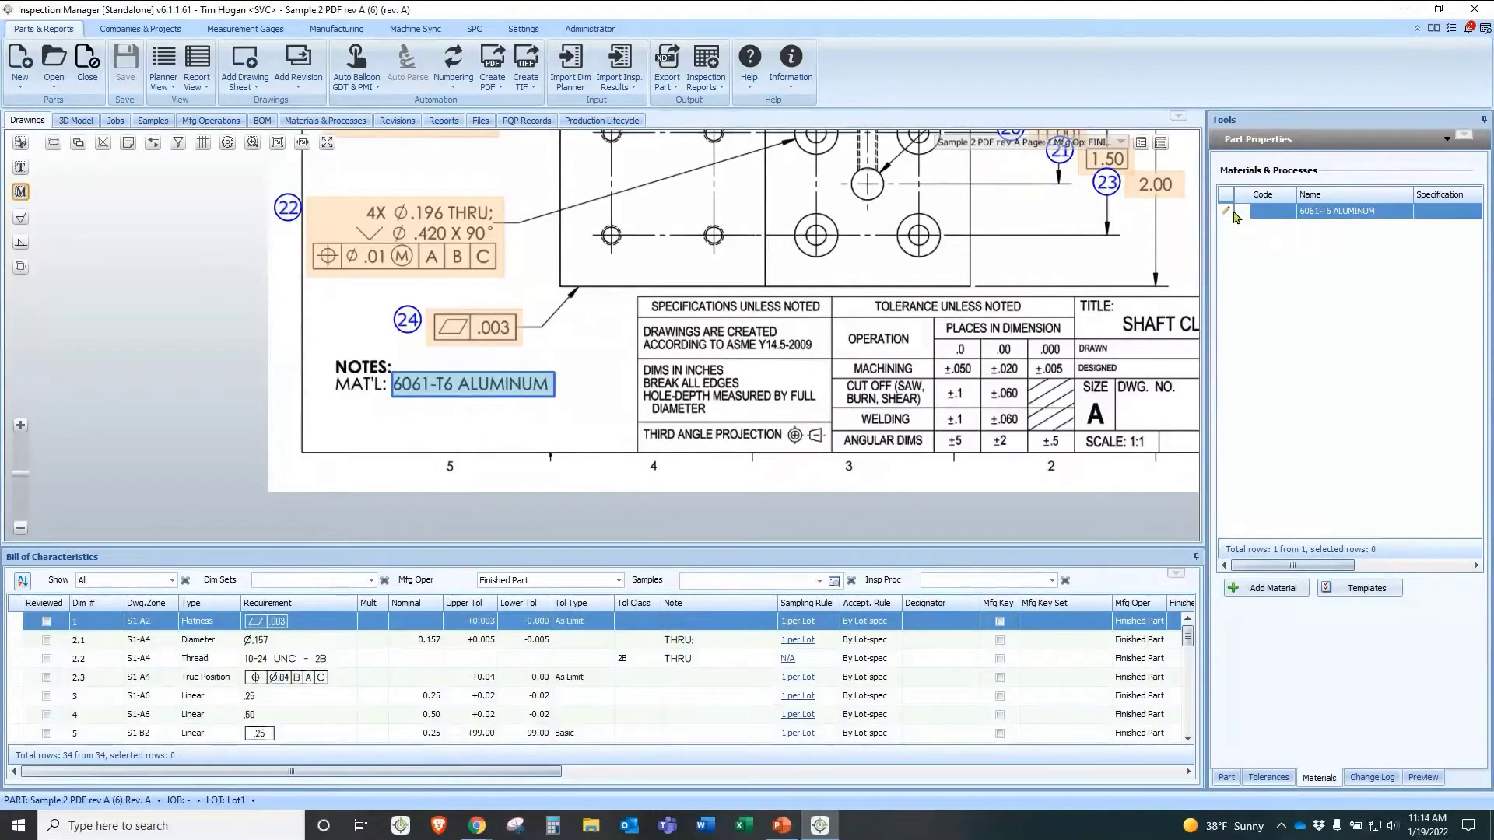
pyautogui.doubleClick(1228, 213)
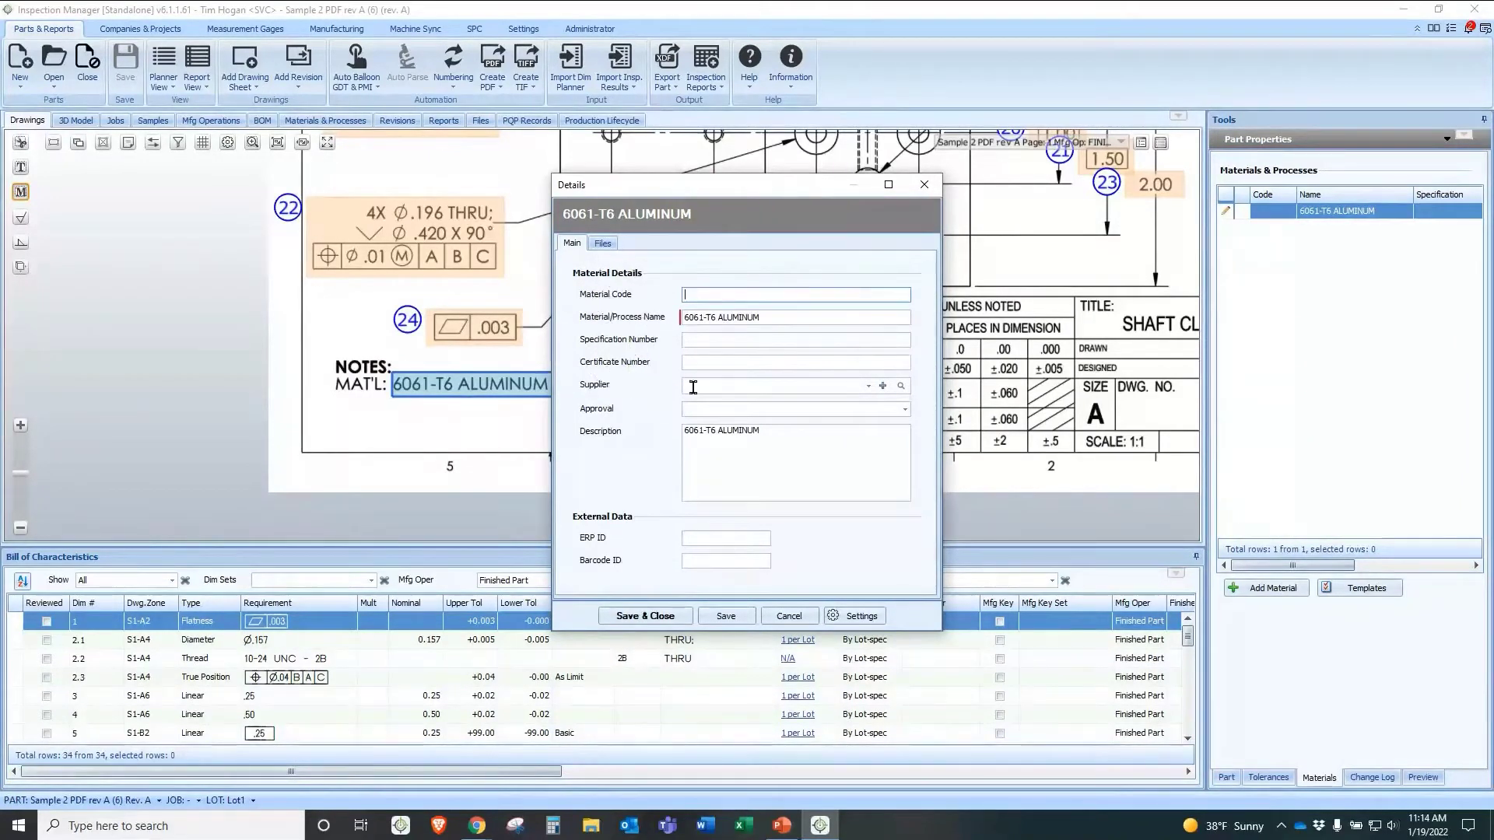
# - Set supplier to Material Supplier, attach Sample Material cert.docx, and save the 6061-T6 ALUMINUM record
pyautogui.click(868, 386)
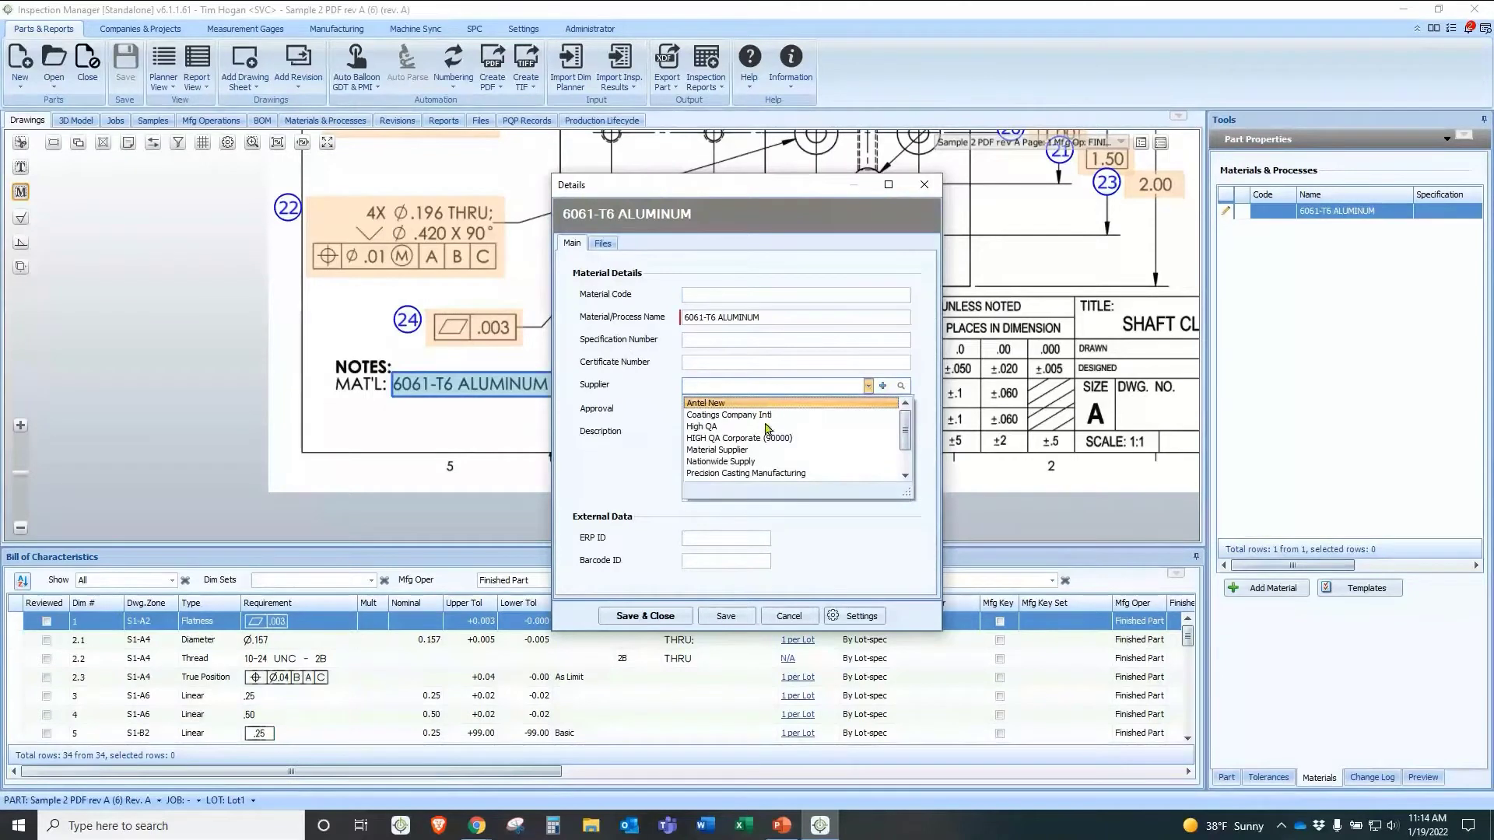
pyautogui.click(753, 450)
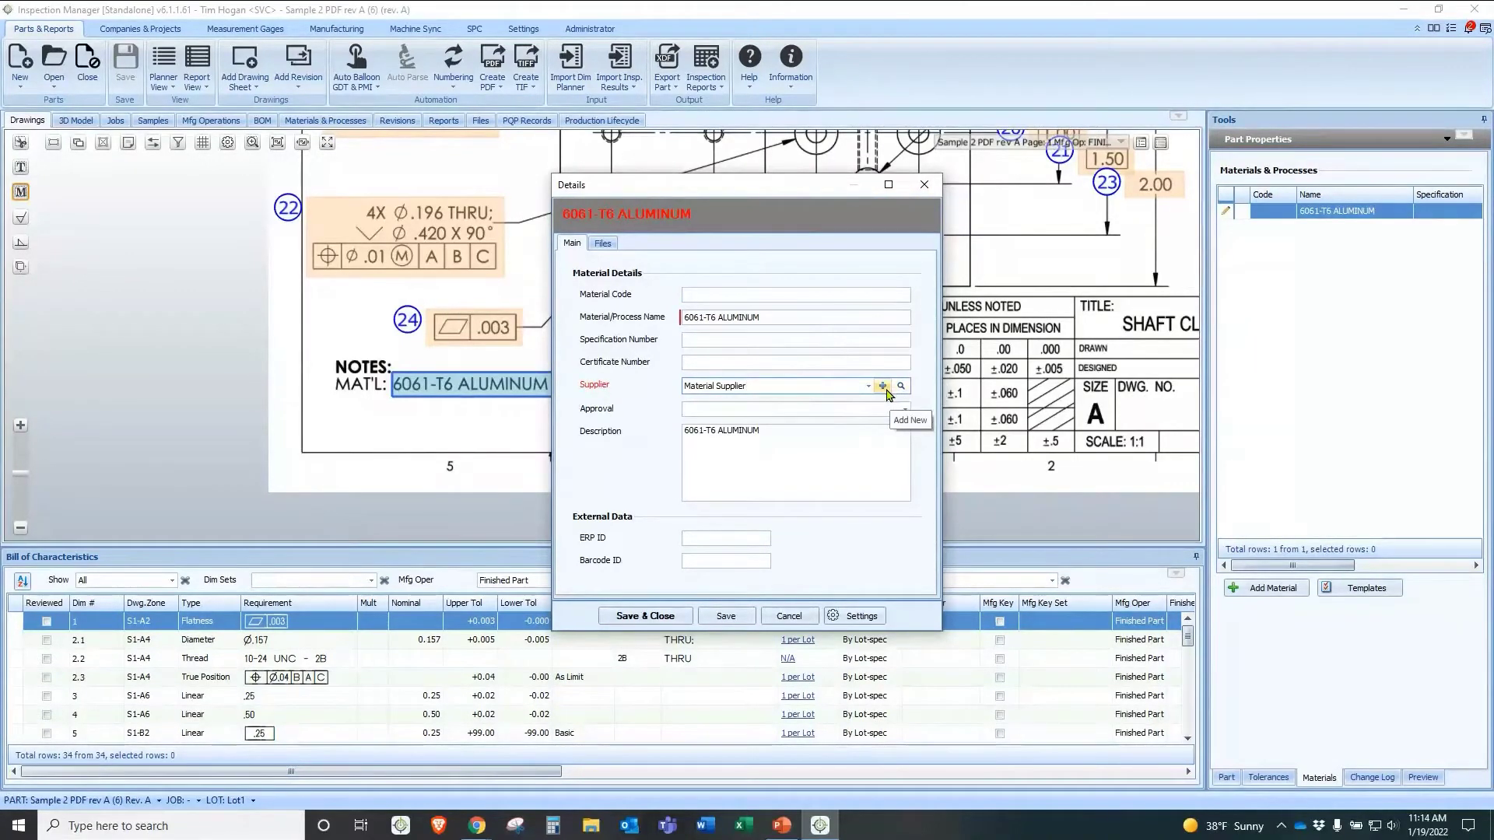
pyautogui.click(603, 245)
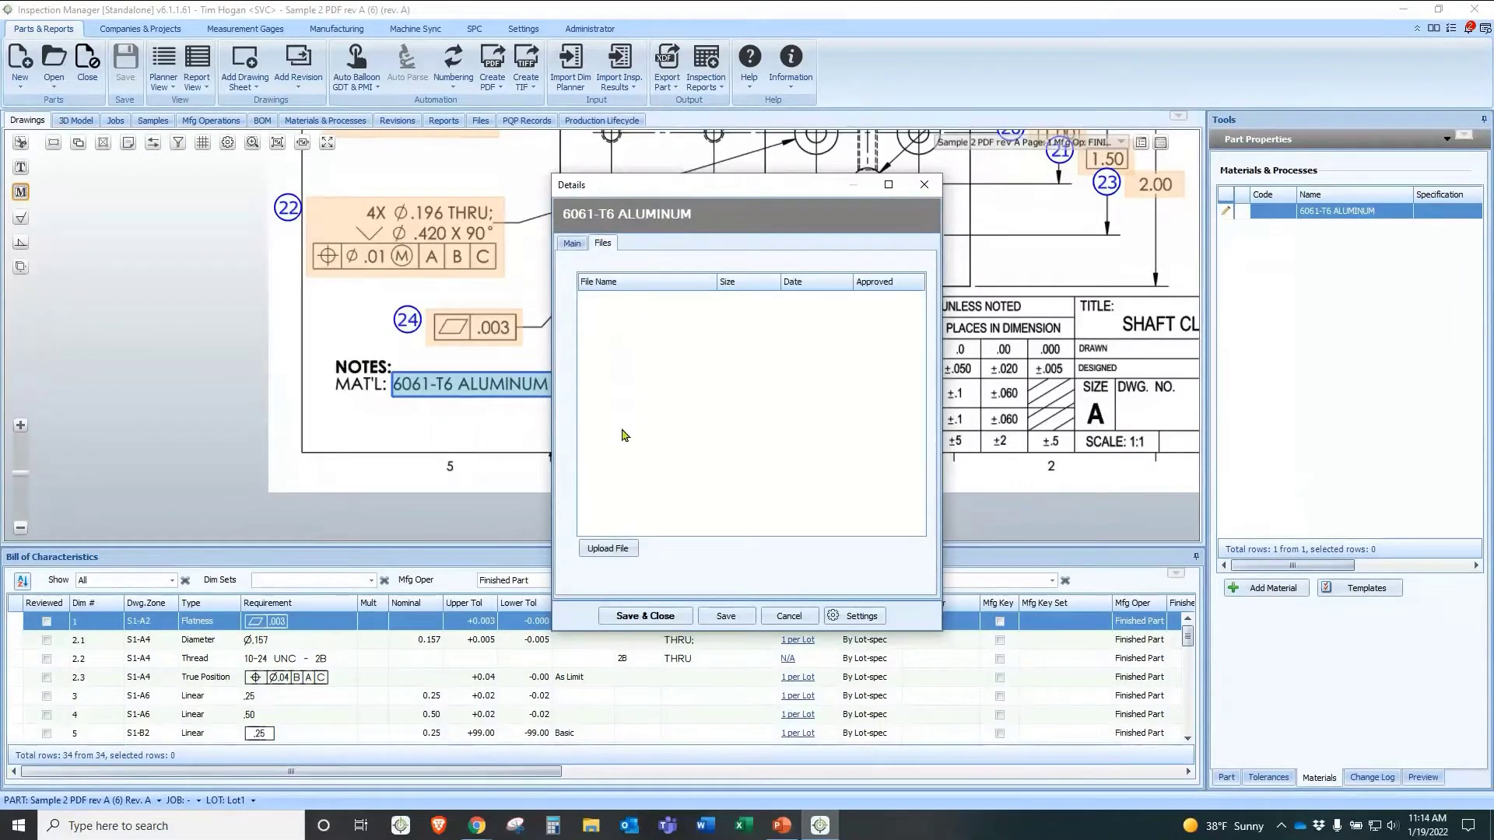
pyautogui.click(608, 548)
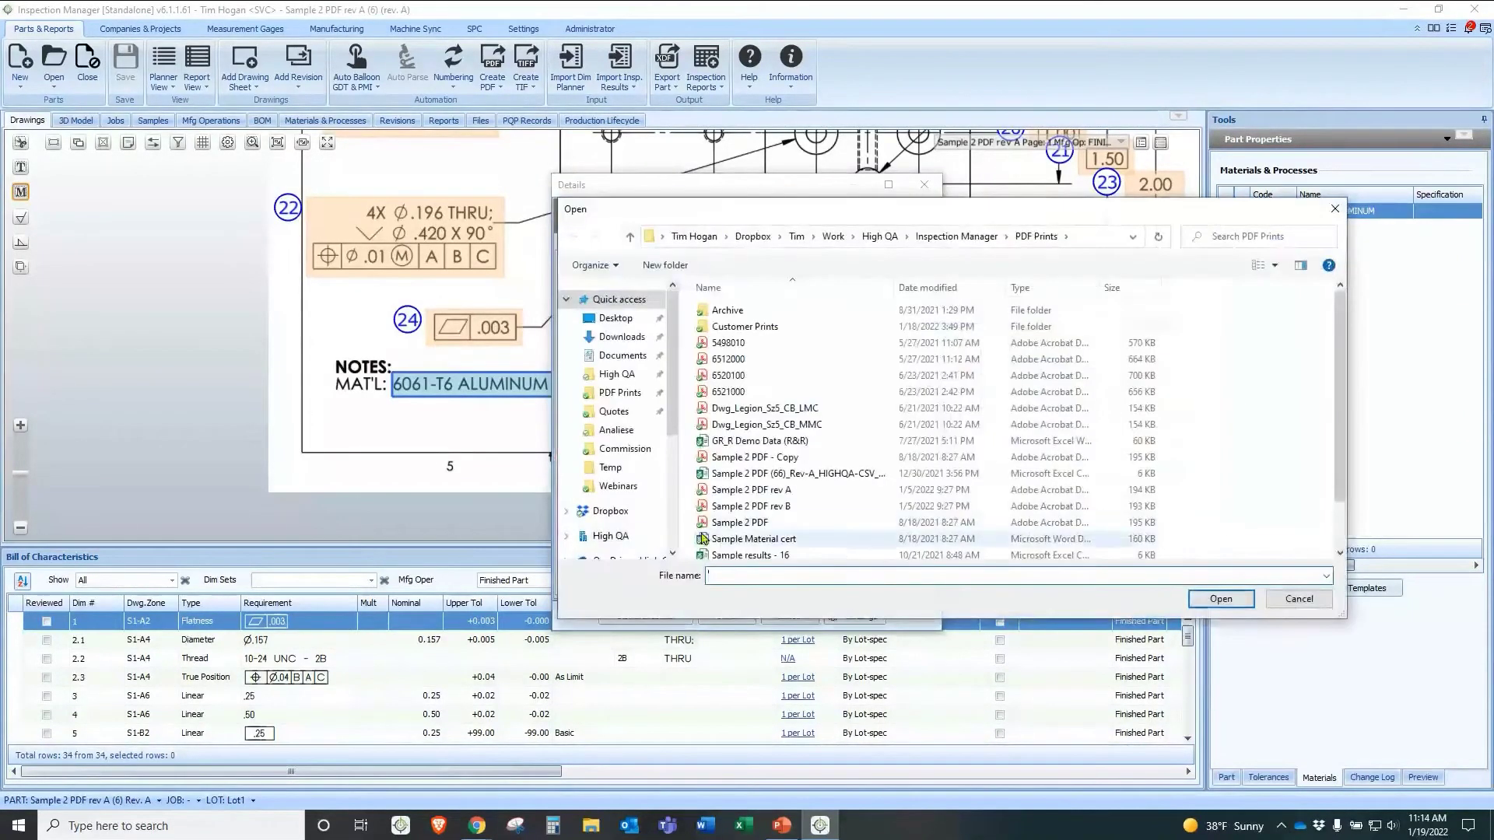
pyautogui.click(739, 539)
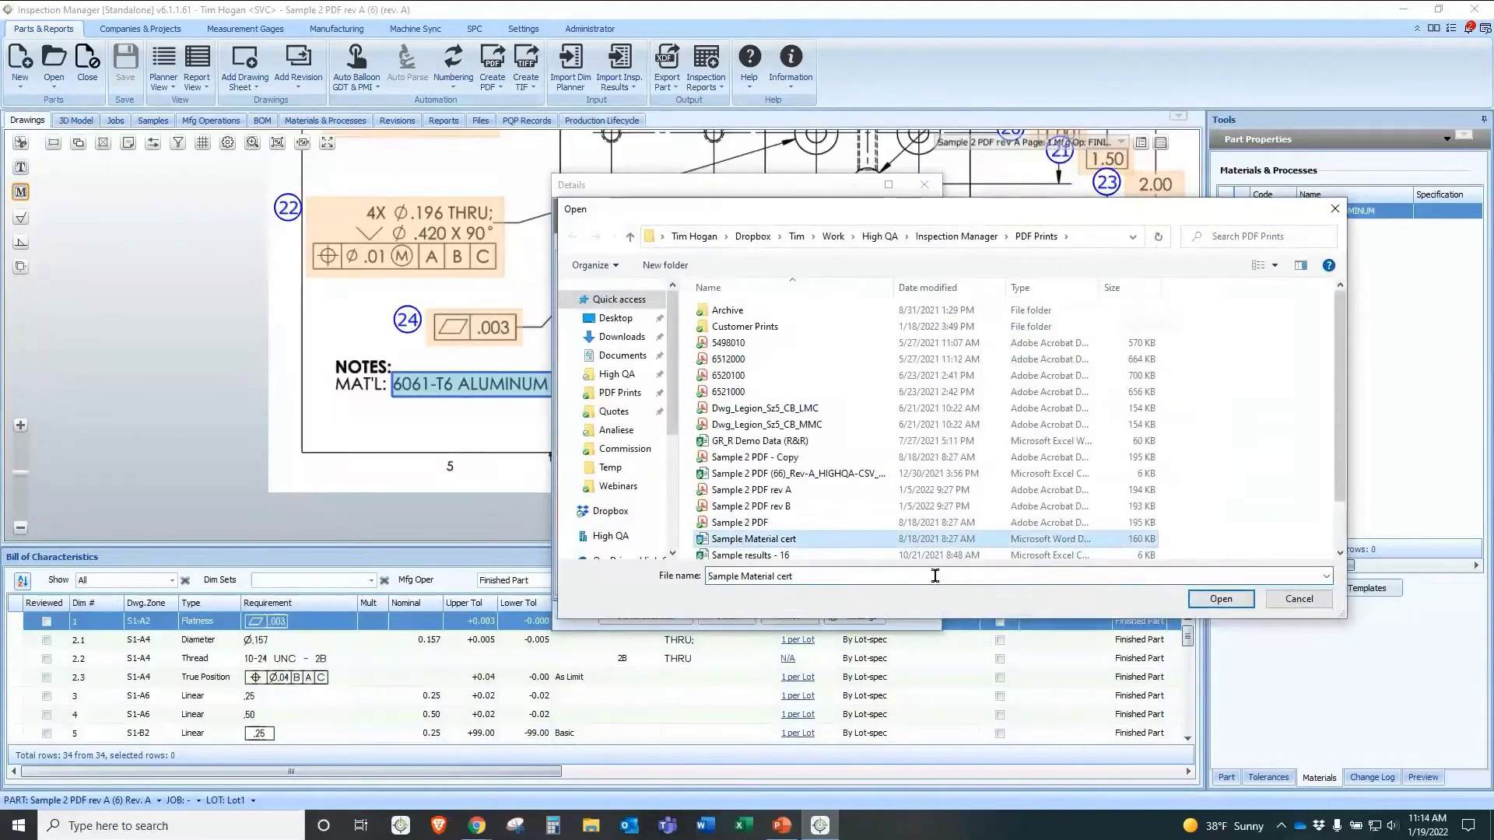
pyautogui.click(1220, 599)
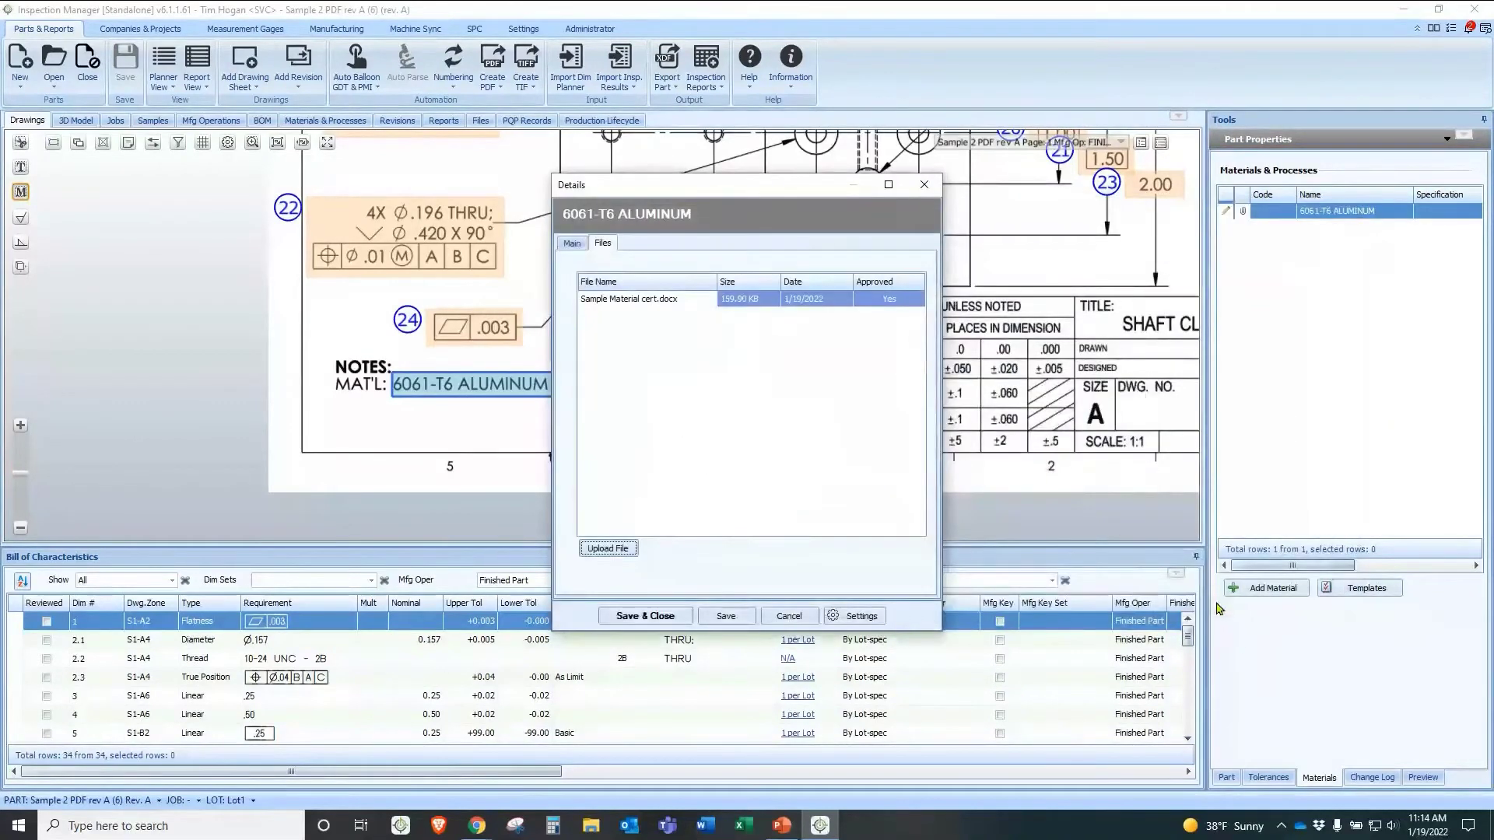
pyautogui.click(645, 616)
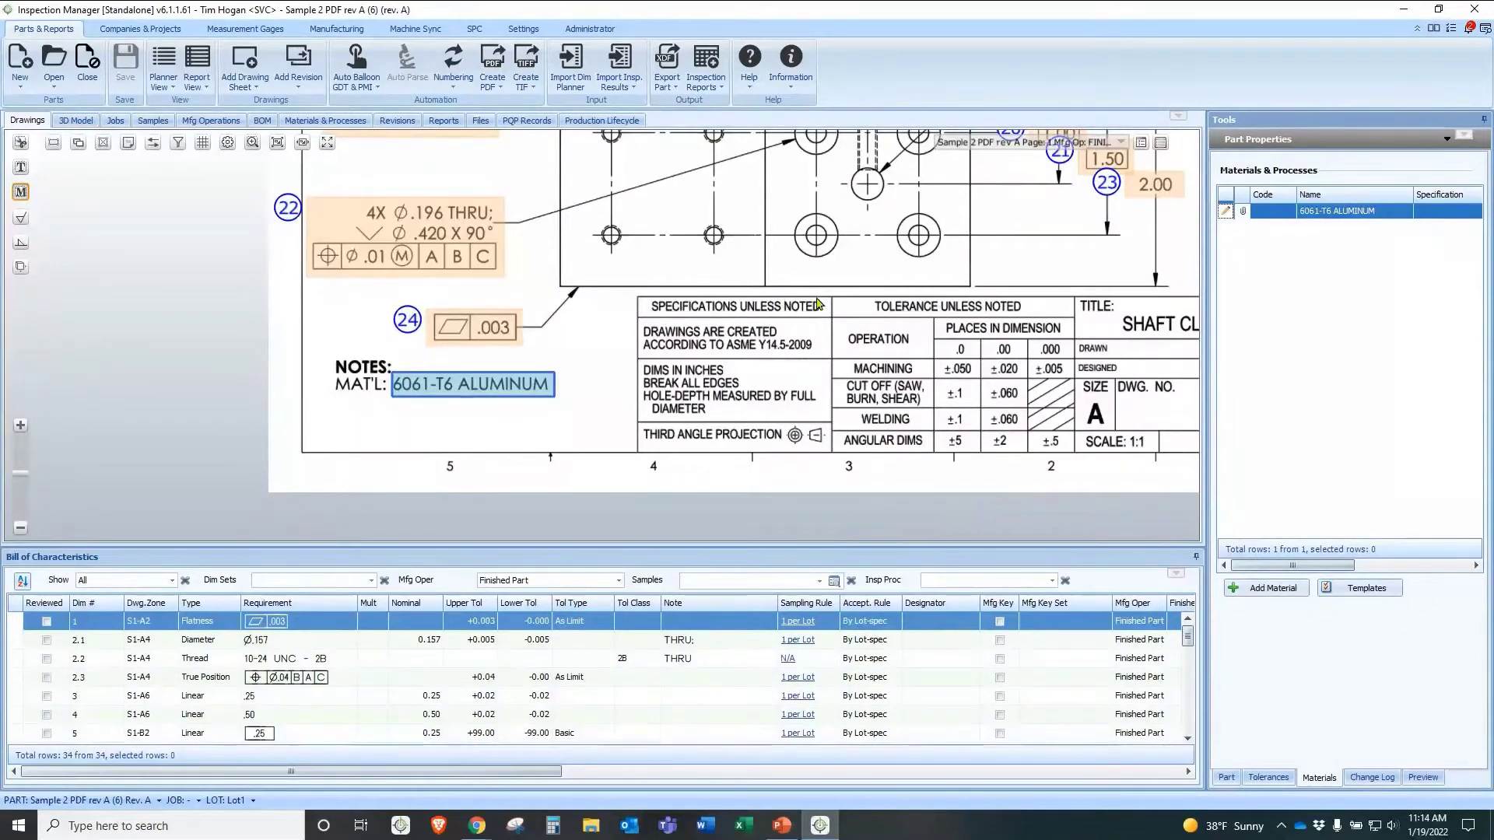
# - Delete balloon 6's combined profile and flatness feature control frame via Delete Dimension
pyautogui.scroll(-2, 779, 292)
pyautogui.scroll(3, 931, 246)
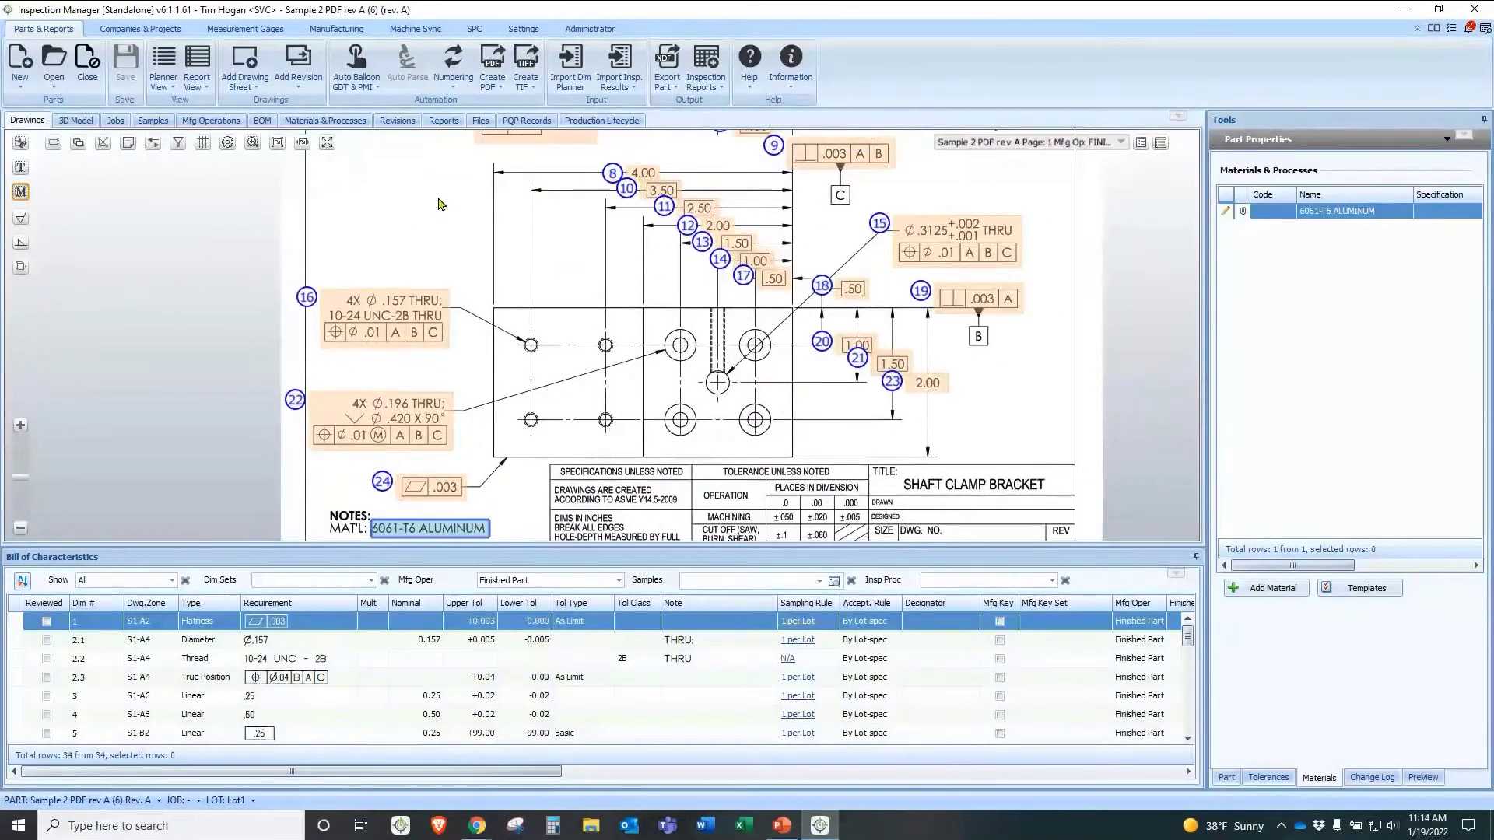
pyautogui.scroll(-1, 438, 199)
pyautogui.moveTo(436, 196); pyautogui.dragTo(452, 310)
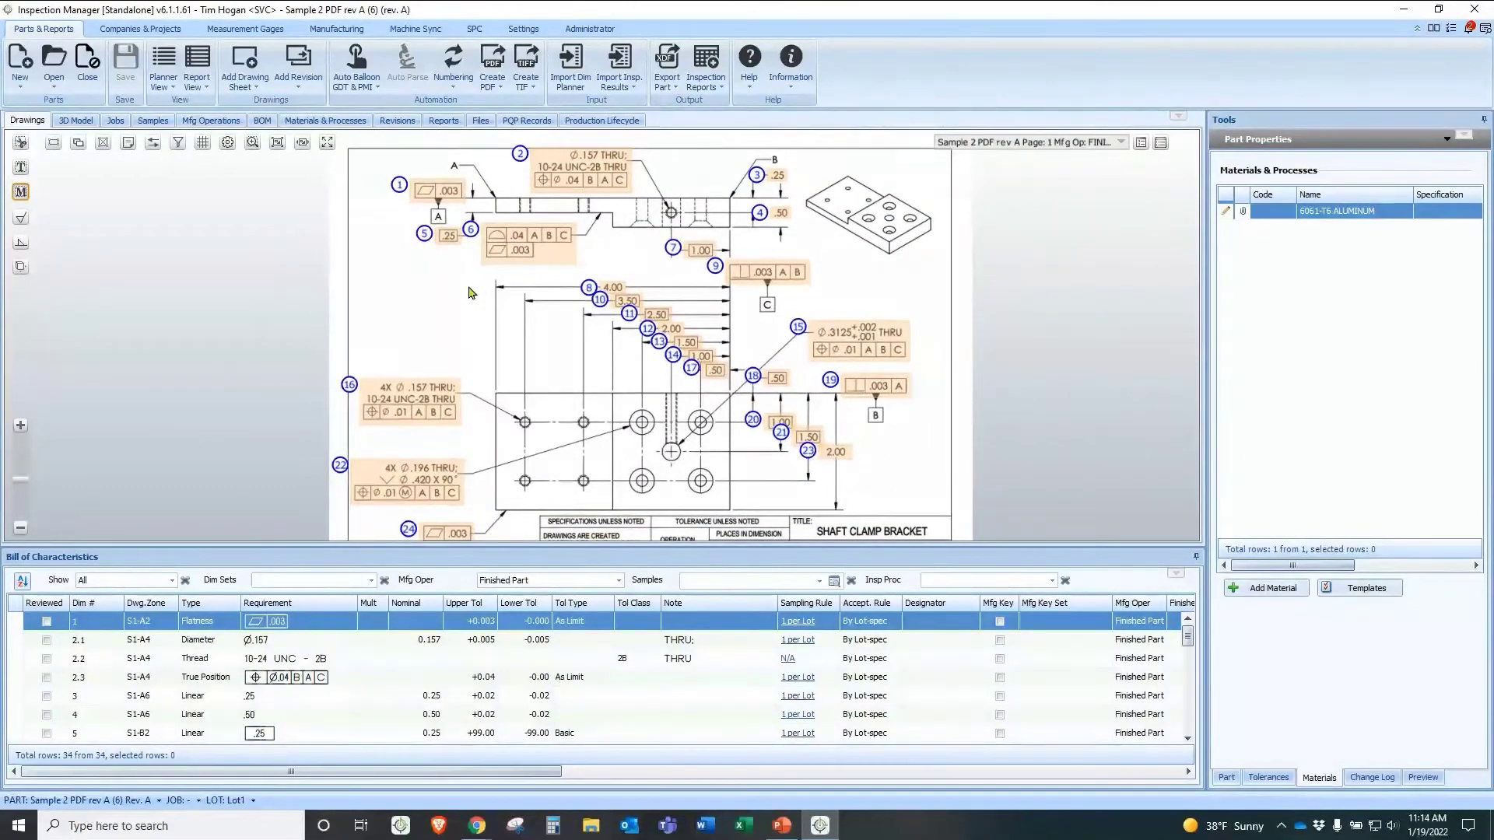
pyautogui.click(502, 263)
pyautogui.rightClick(504, 262)
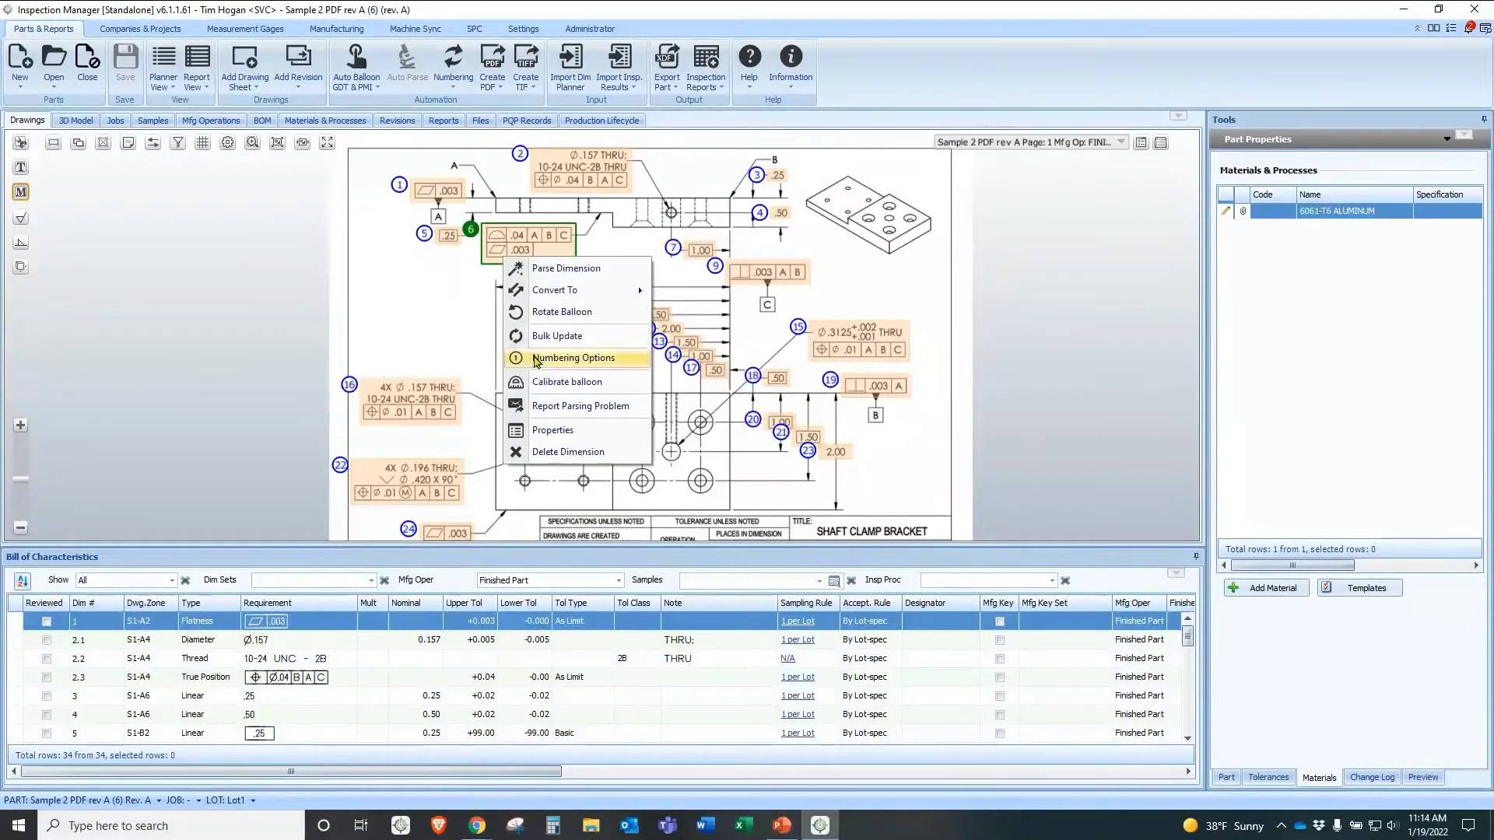
pyautogui.click(549, 451)
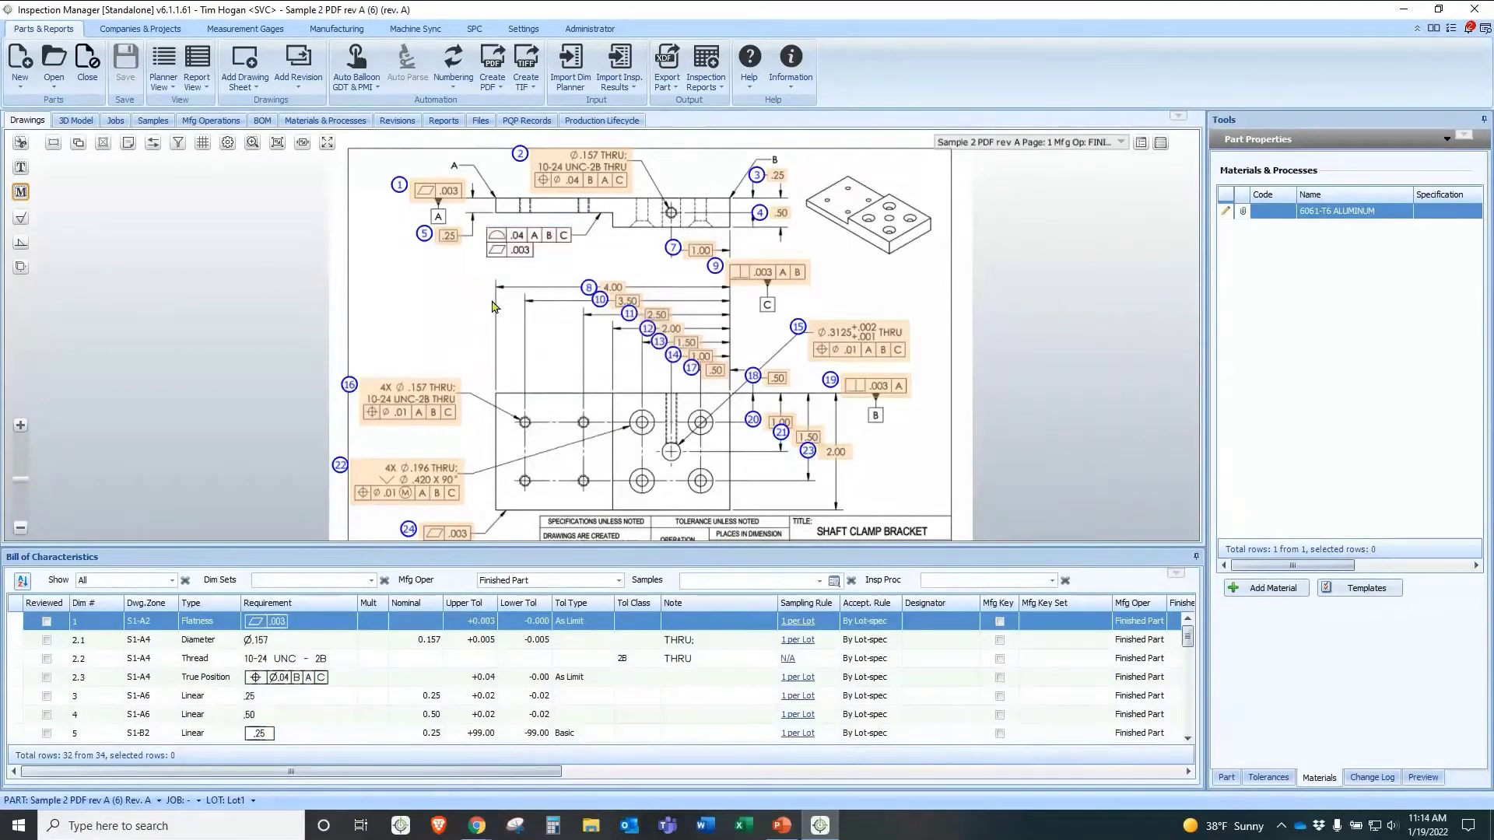
pyautogui.scroll(-1, 517, 307)
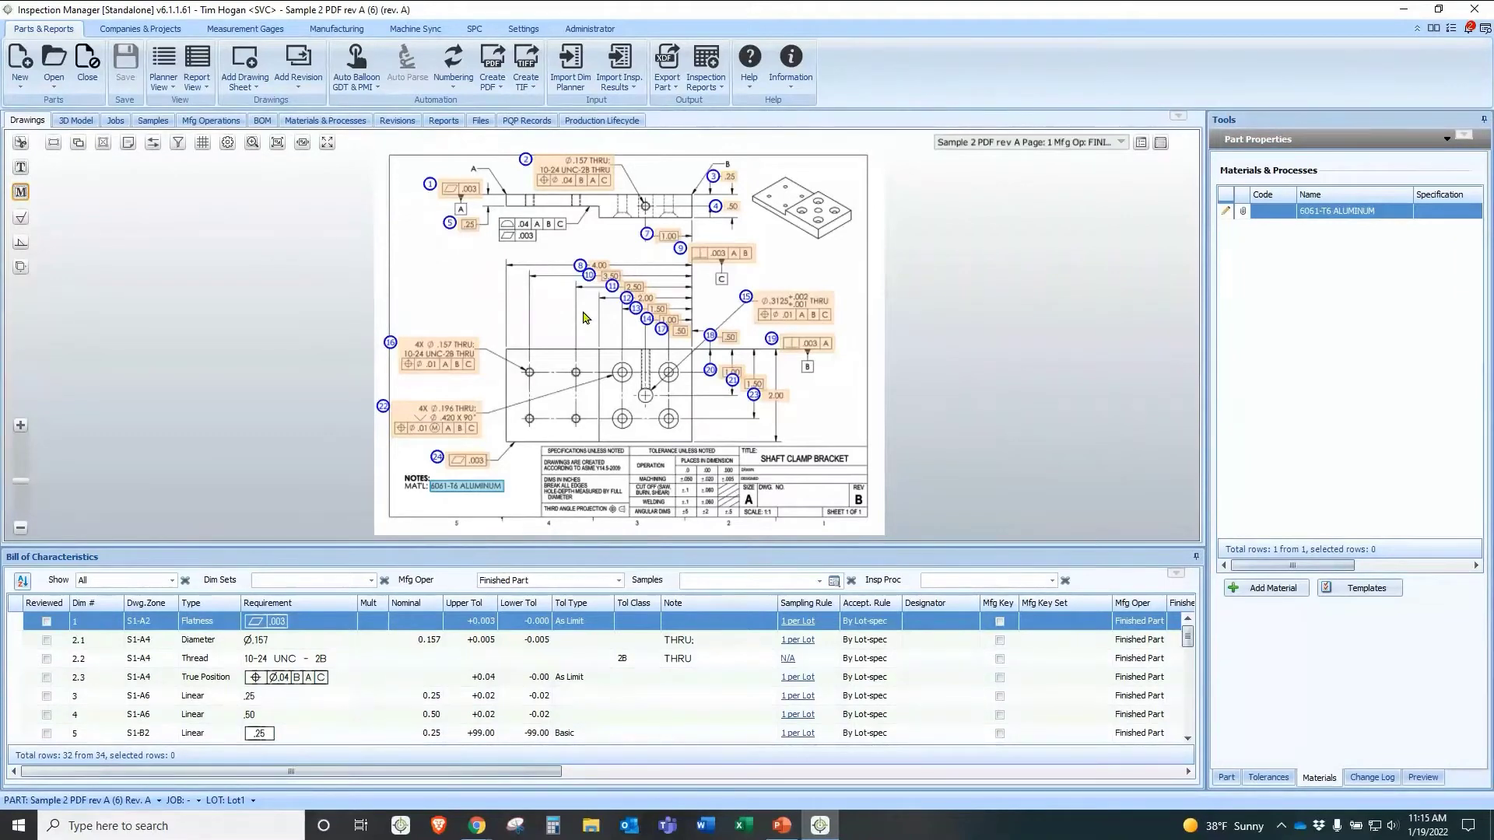
# - Turn on White-out Balloons and zoom in on the part's top view
pyautogui.click(76, 144)
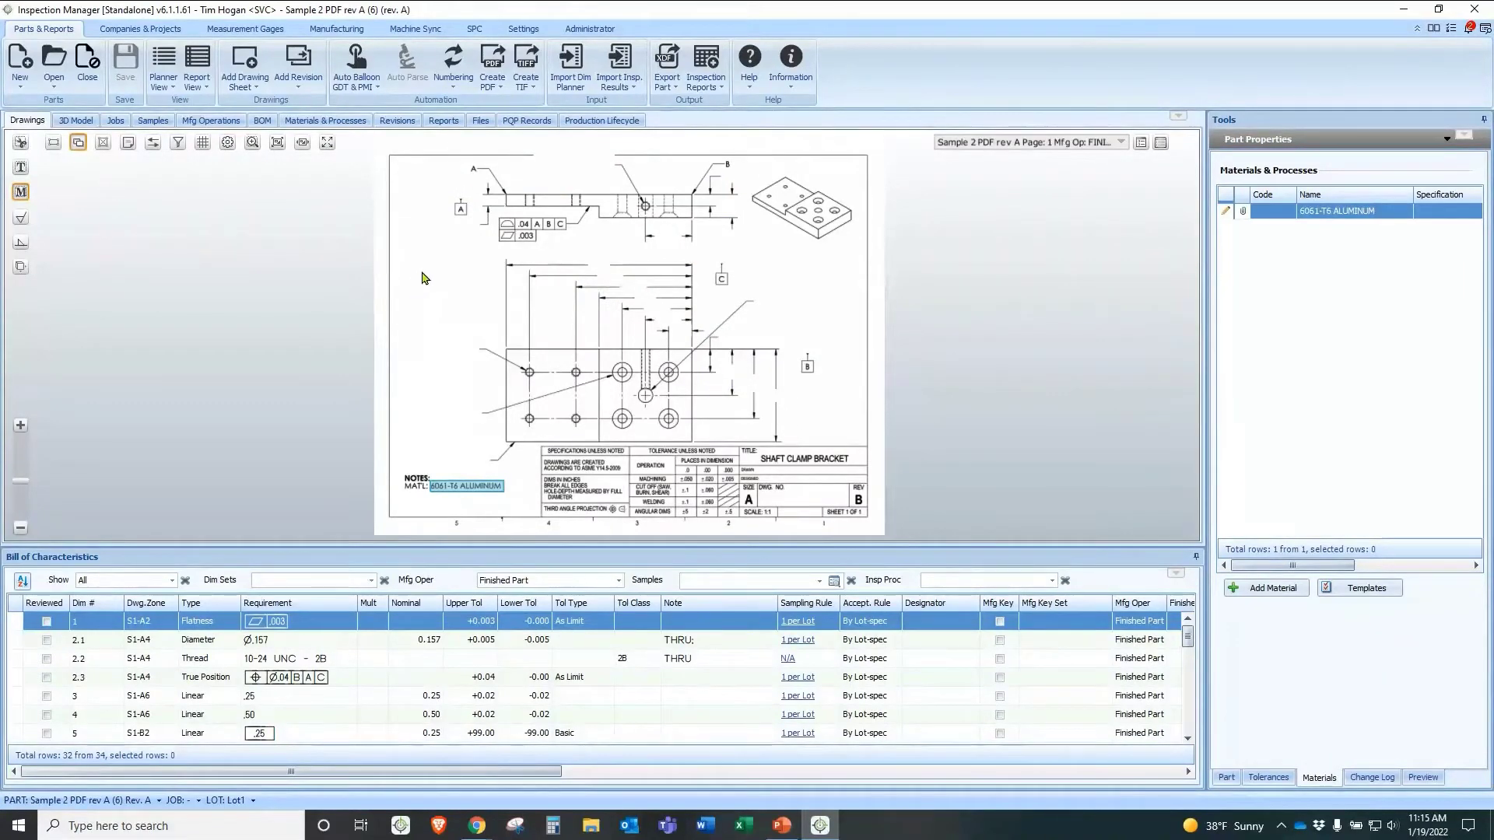
pyautogui.scroll(3, 458, 243)
pyautogui.moveTo(459, 243); pyautogui.dragTo(394, 317)
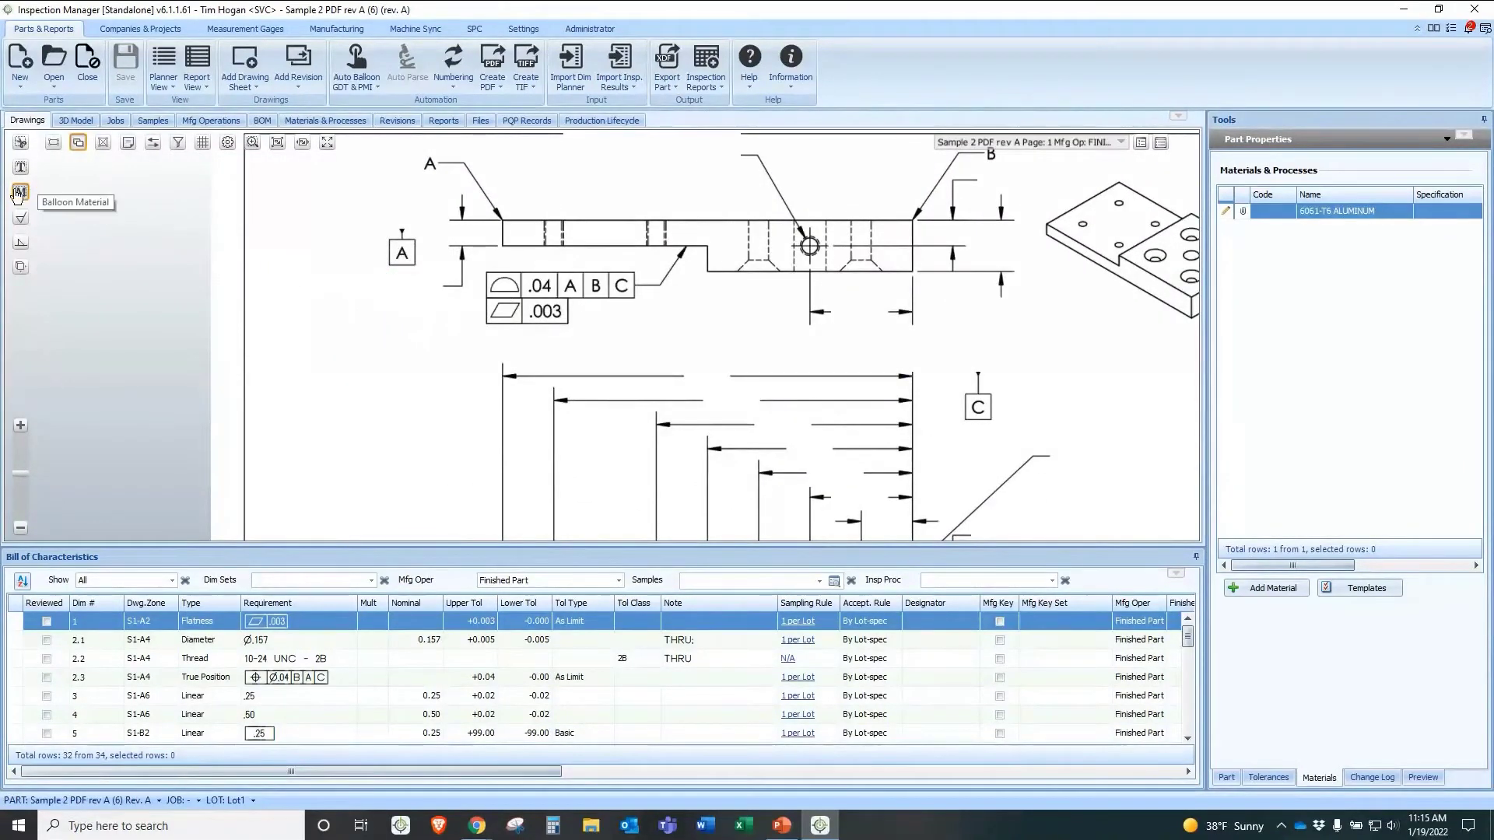
# - Balloon the .04 A B C profile and .003 flatness frame as rows 25.1 and 25.2
pyautogui.click(19, 146)
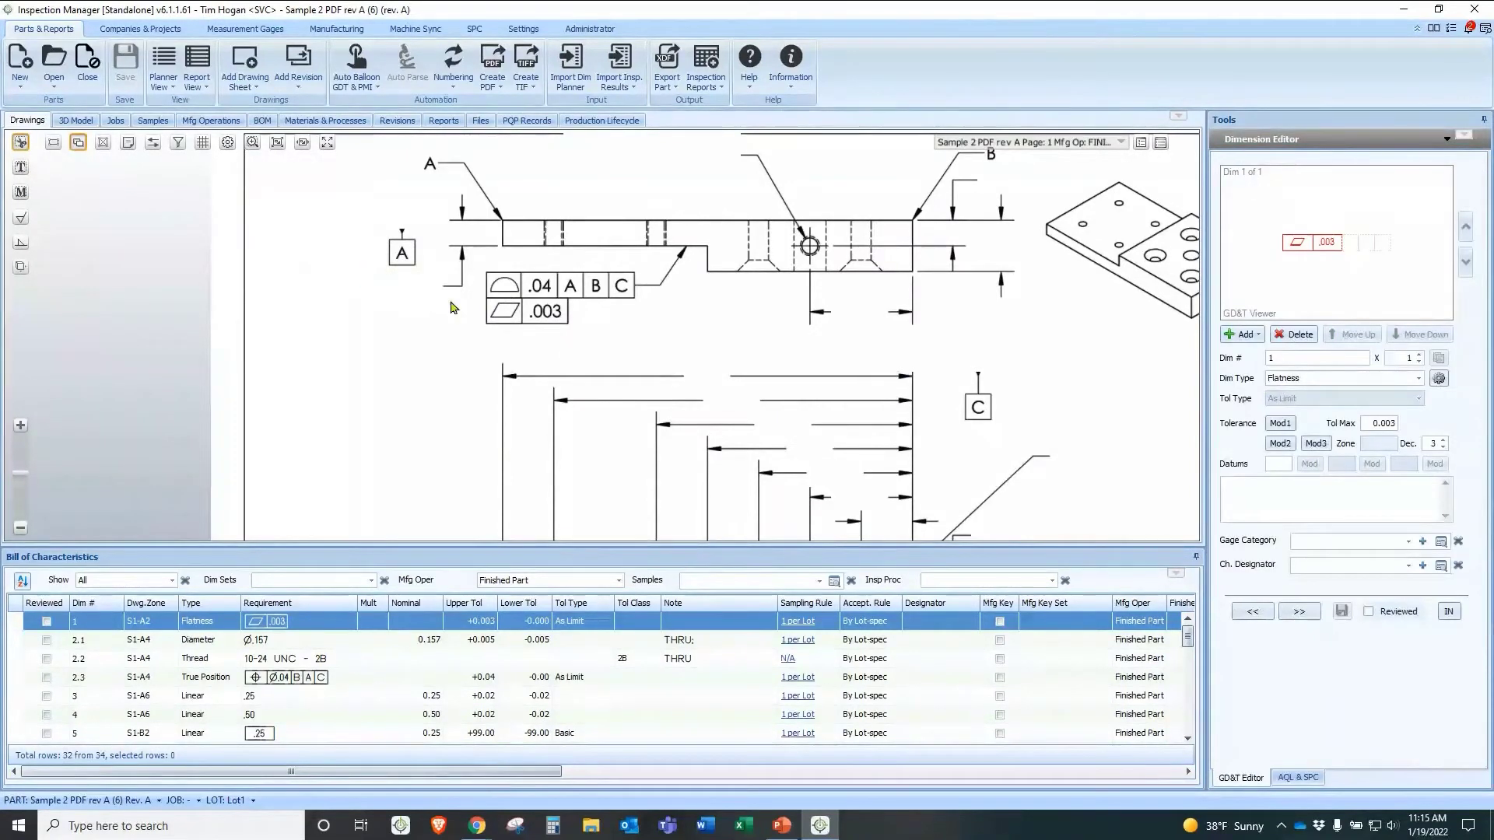
pyautogui.moveTo(479, 266); pyautogui.dragTo(642, 328)
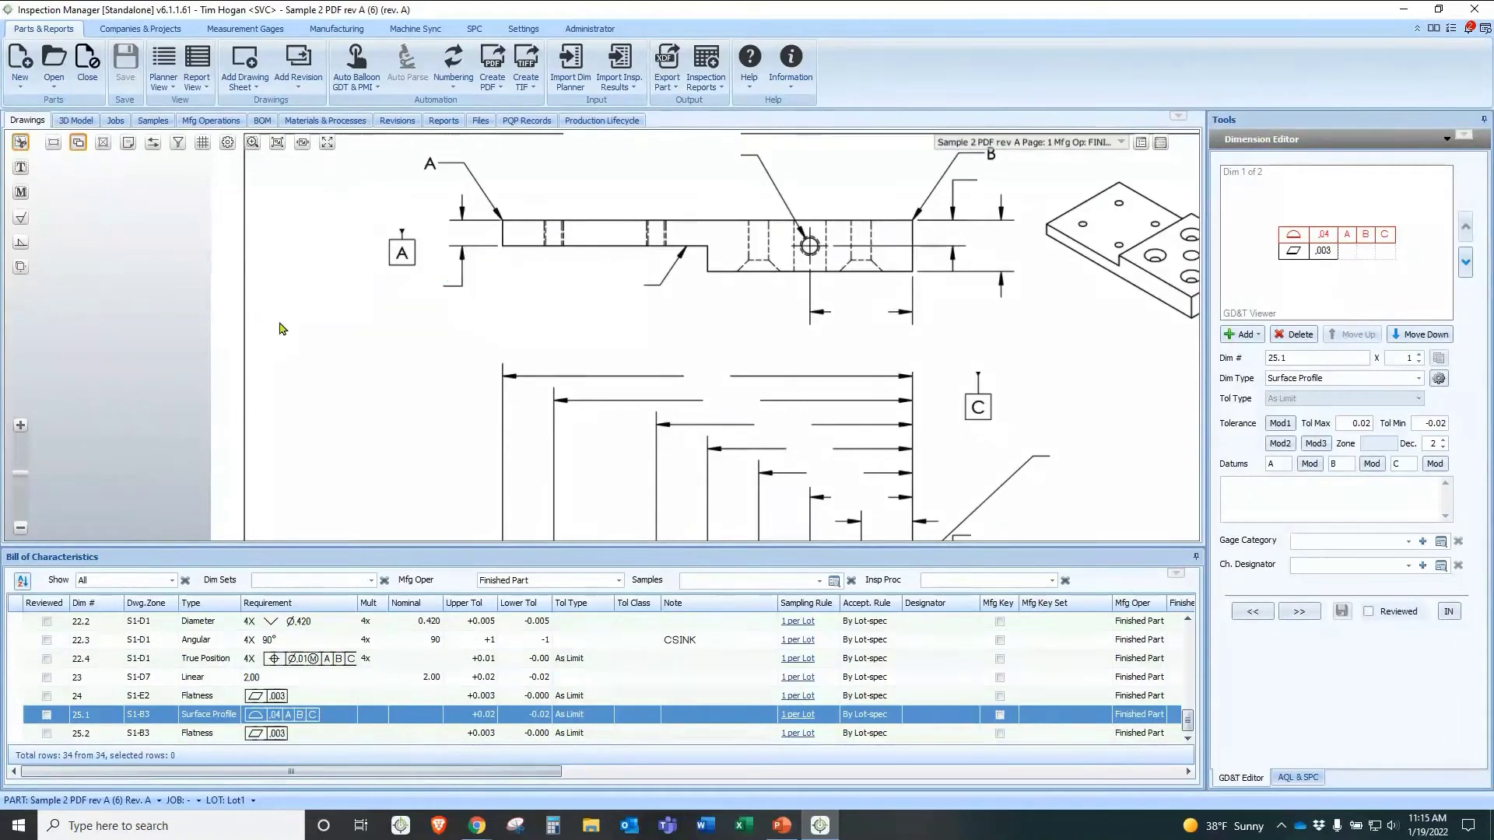
pyautogui.scroll(-2, 280, 326)
pyautogui.moveTo(292, 362); pyautogui.dragTo(312, 288)
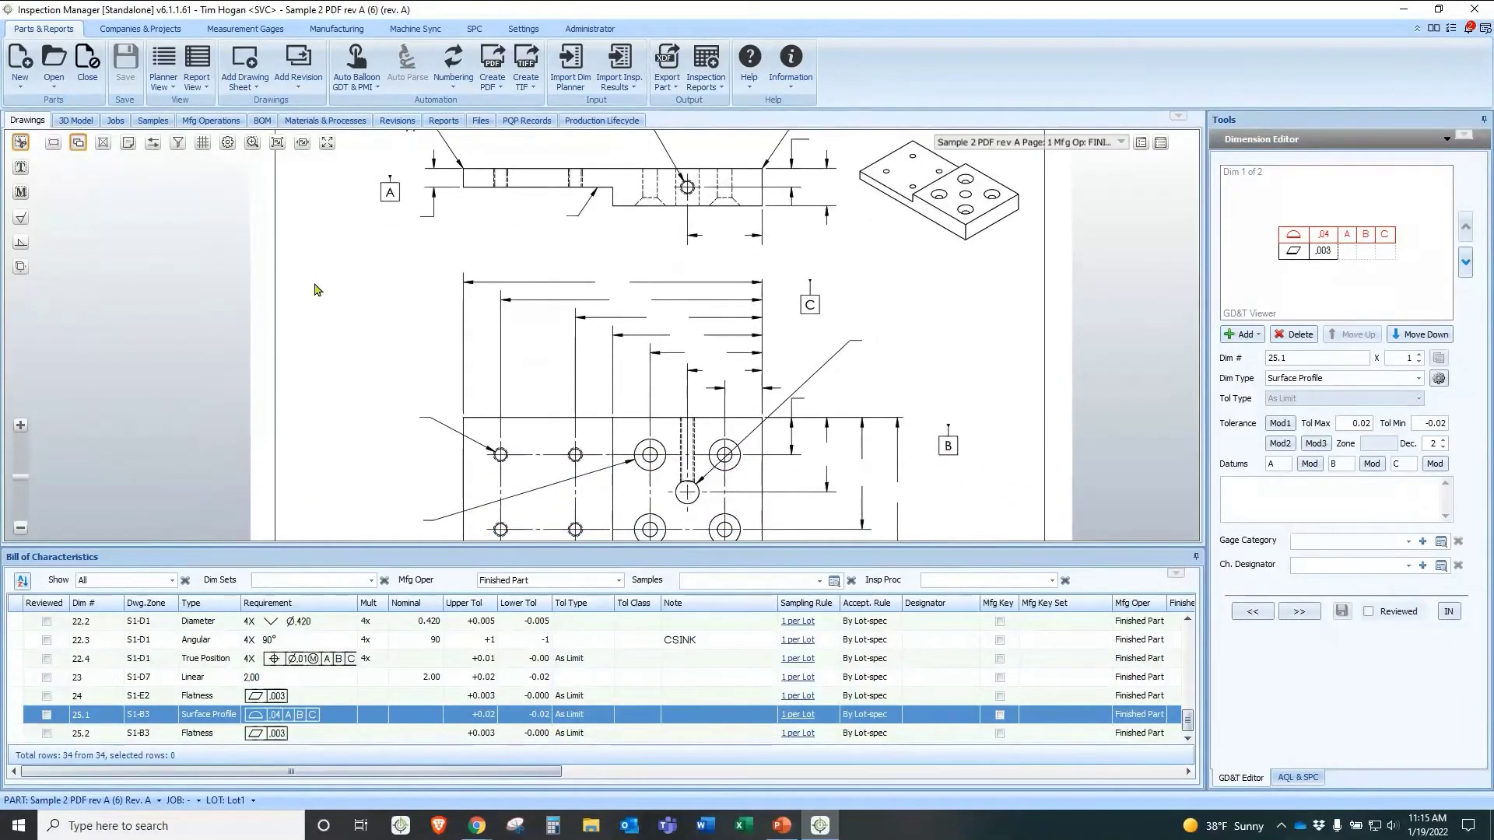
pyautogui.scroll(-1, 312, 288)
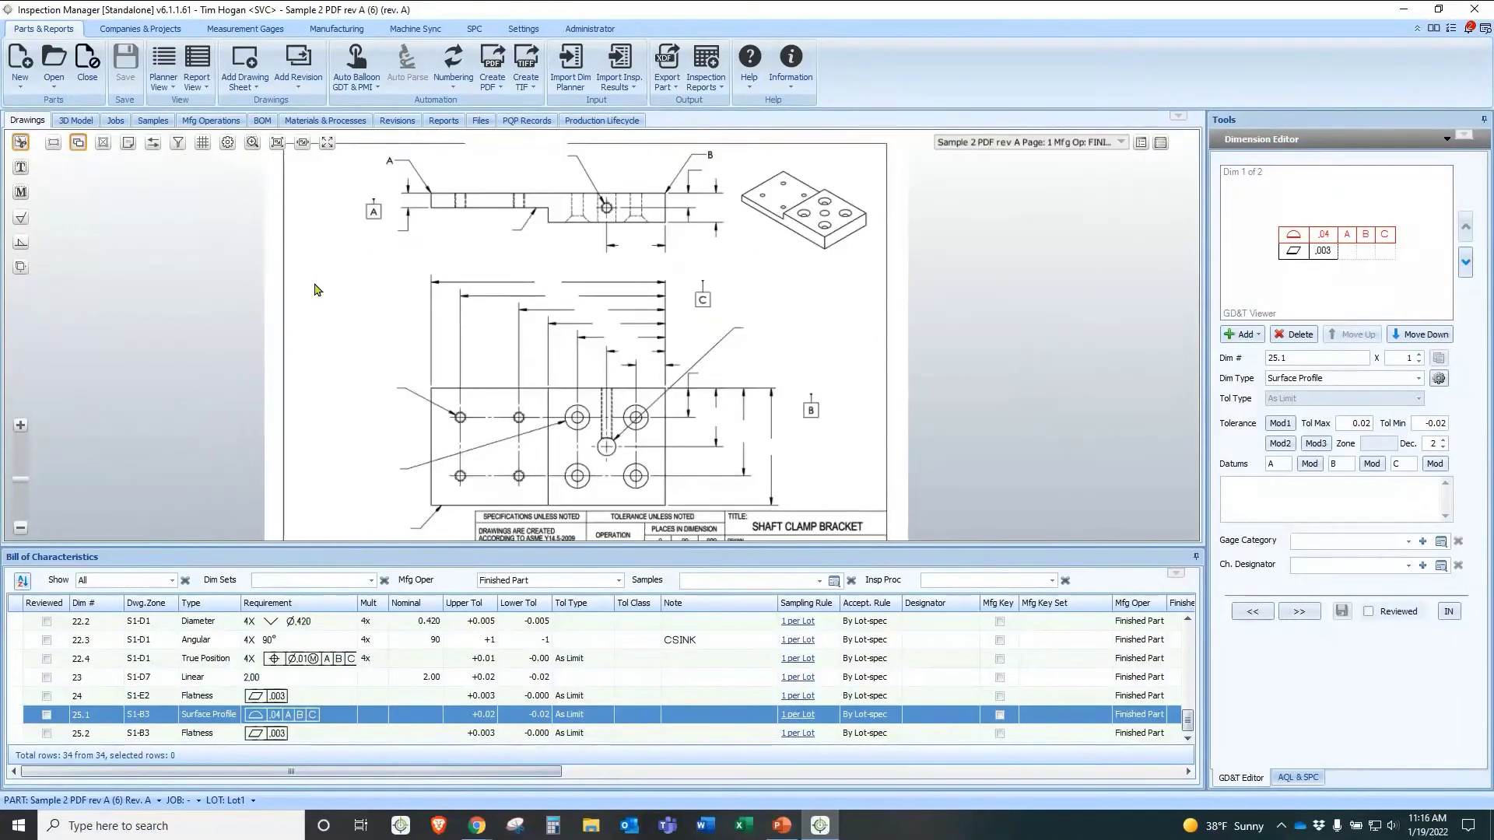
# - Show the balloons again and renumber so the profile-and-flatness callout is balloon 6 once more
pyautogui.click(84, 153)
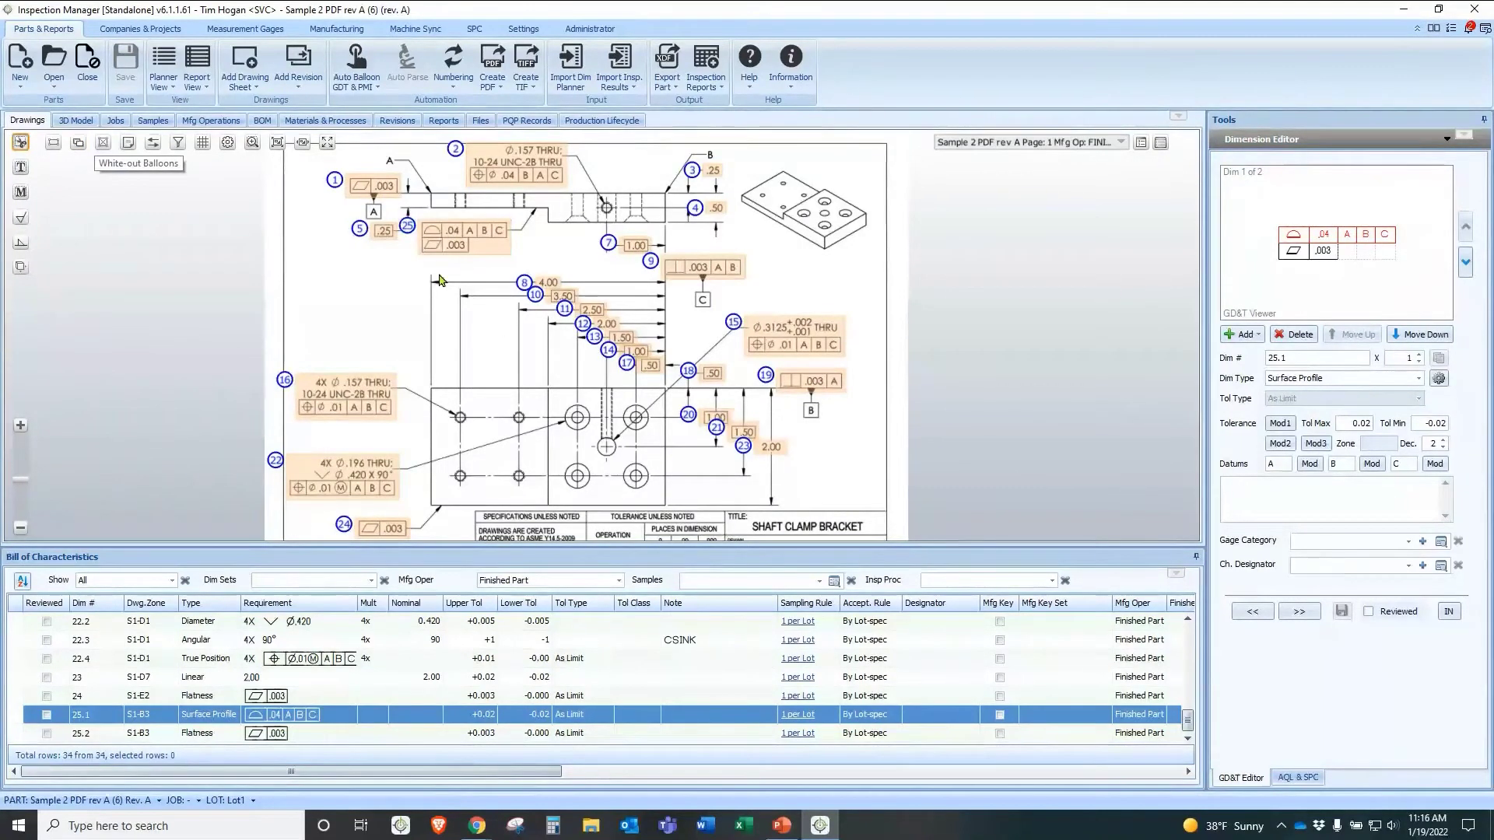
pyautogui.click(21, 144)
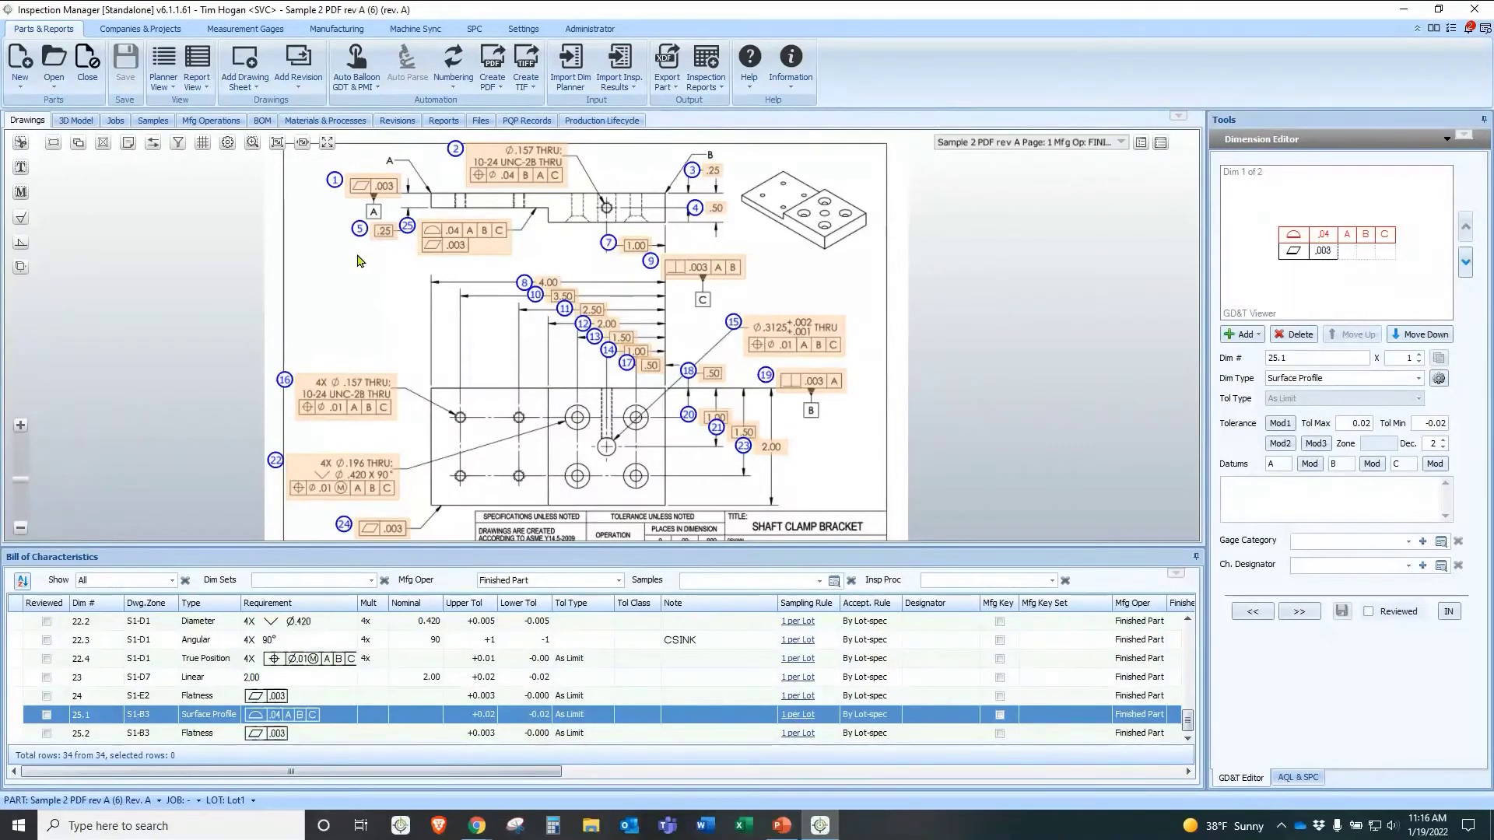
pyautogui.click(452, 57)
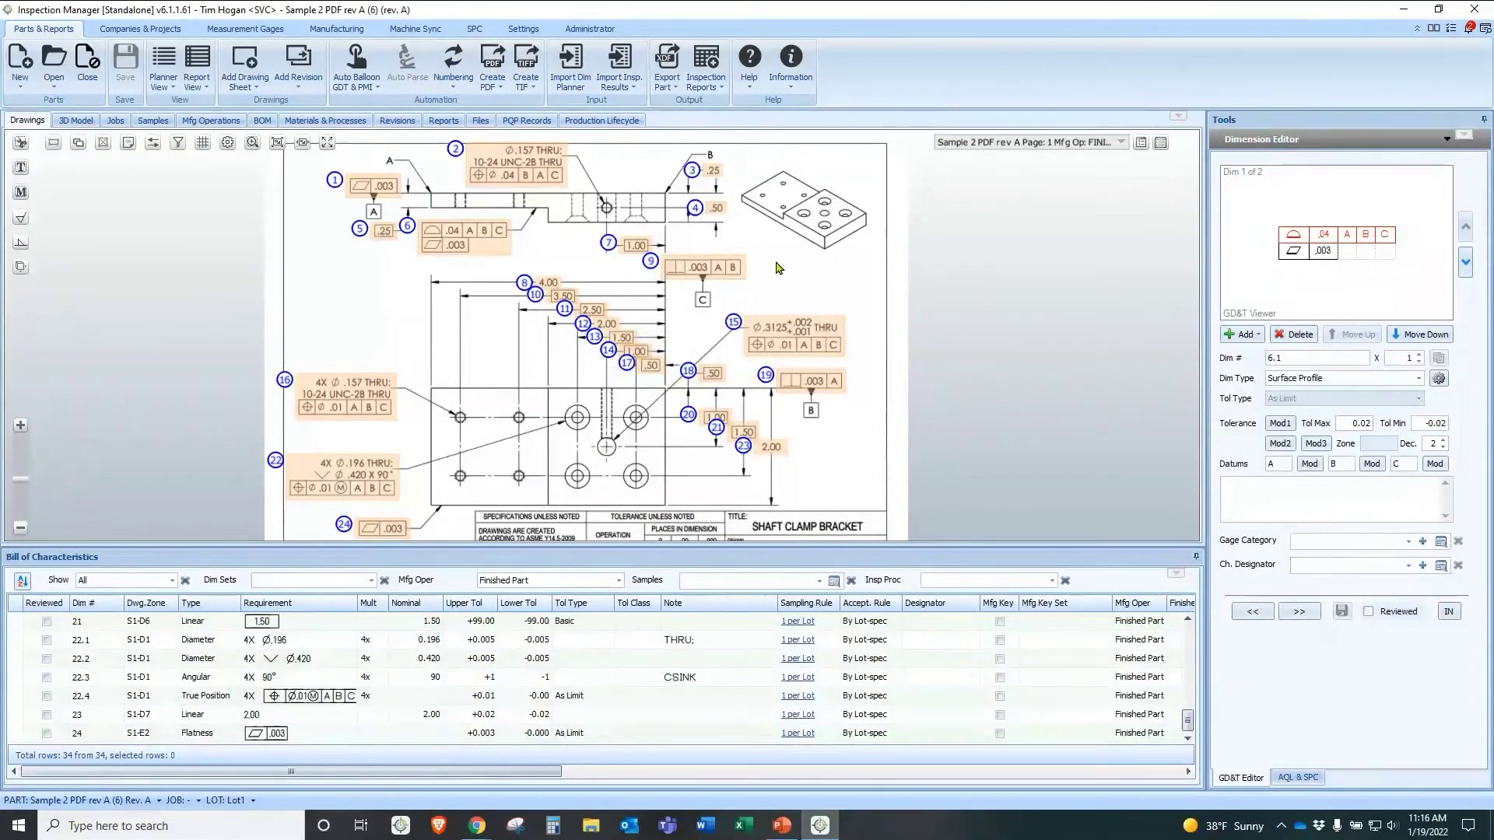
pyautogui.scroll(1, 302, 261)
pyautogui.moveTo(304, 263); pyautogui.dragTo(290, 304)
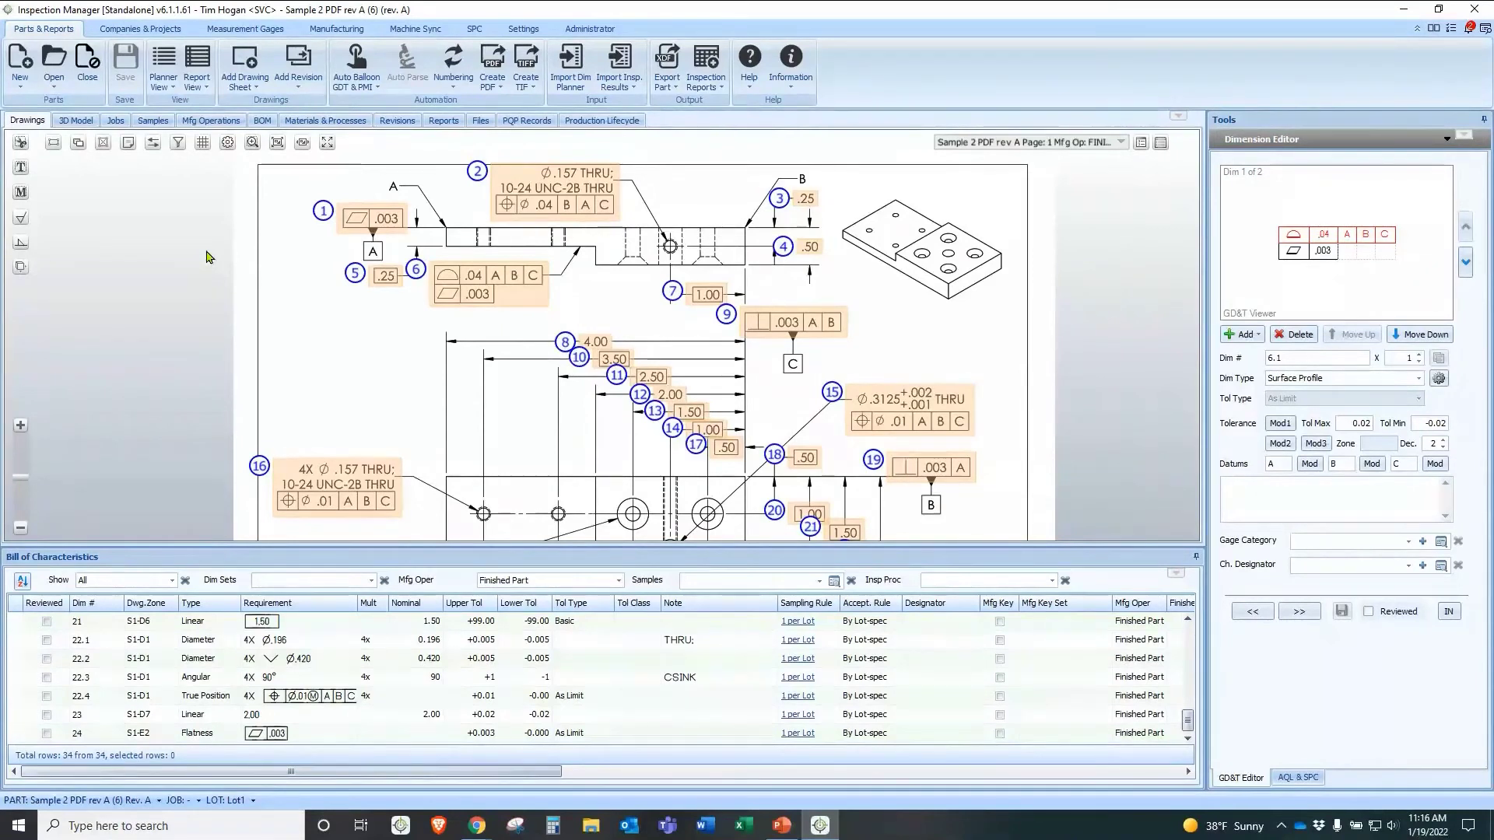
# - Display the ballooned dimensions in metric with Show Alternative Units
pyautogui.click(153, 144)
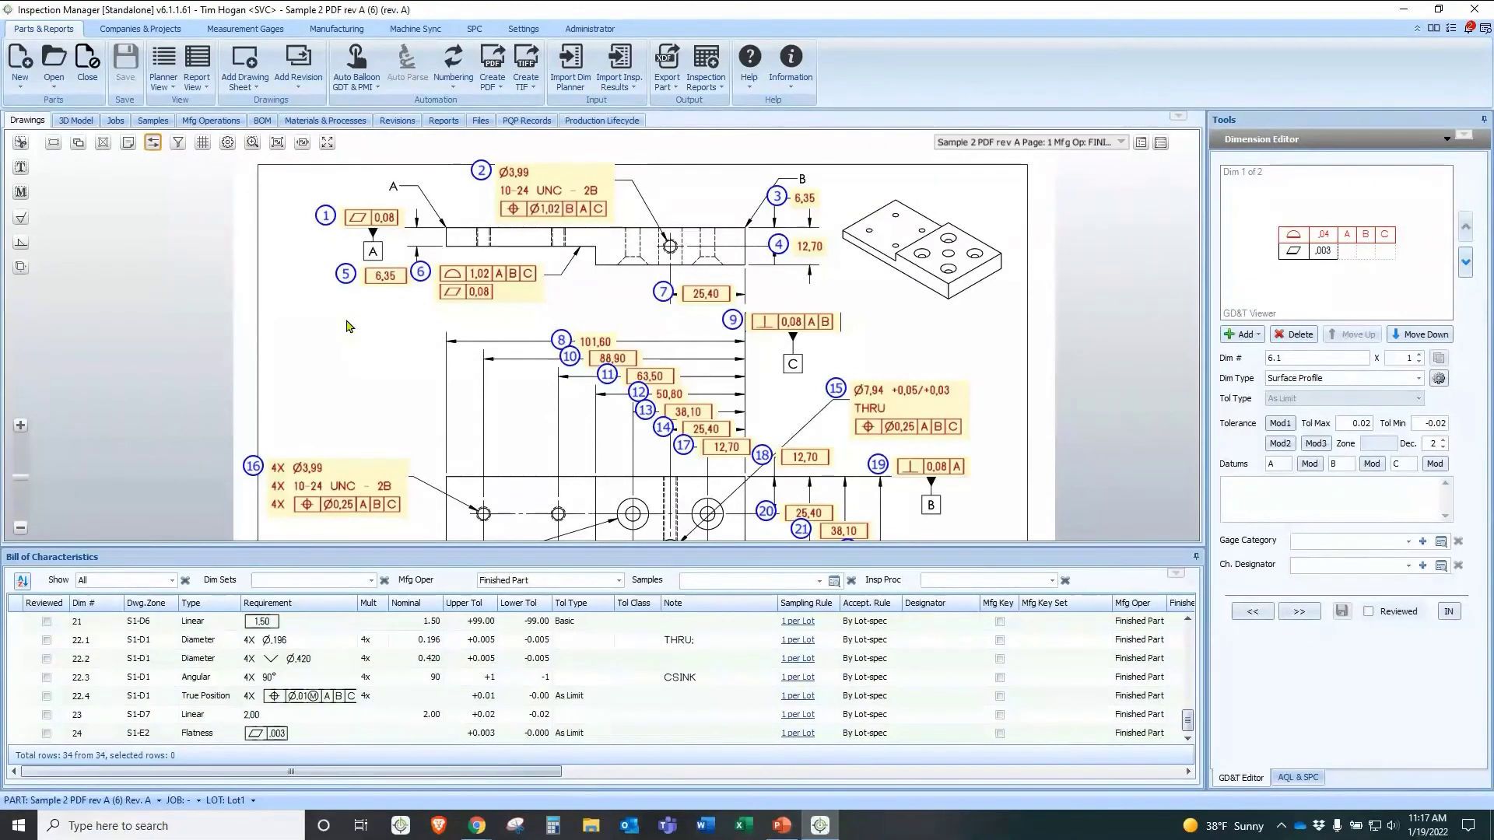
# - Switch the drawing dimensions back to inches and zoom out
pyautogui.click(152, 143)
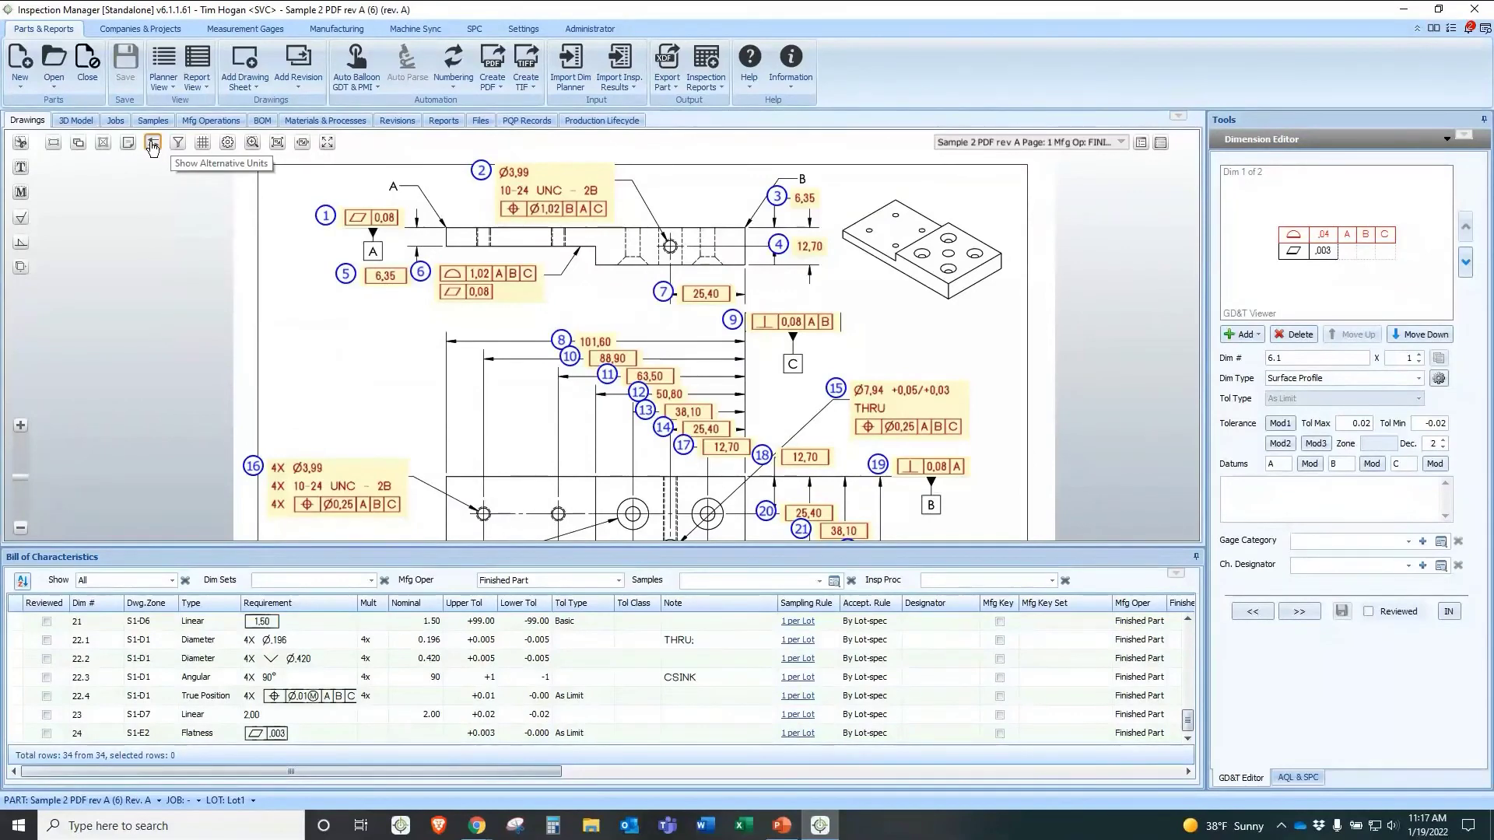
pyautogui.moveTo(370, 367); pyautogui.dragTo(319, 344)
pyautogui.scroll(-3, 319, 344)
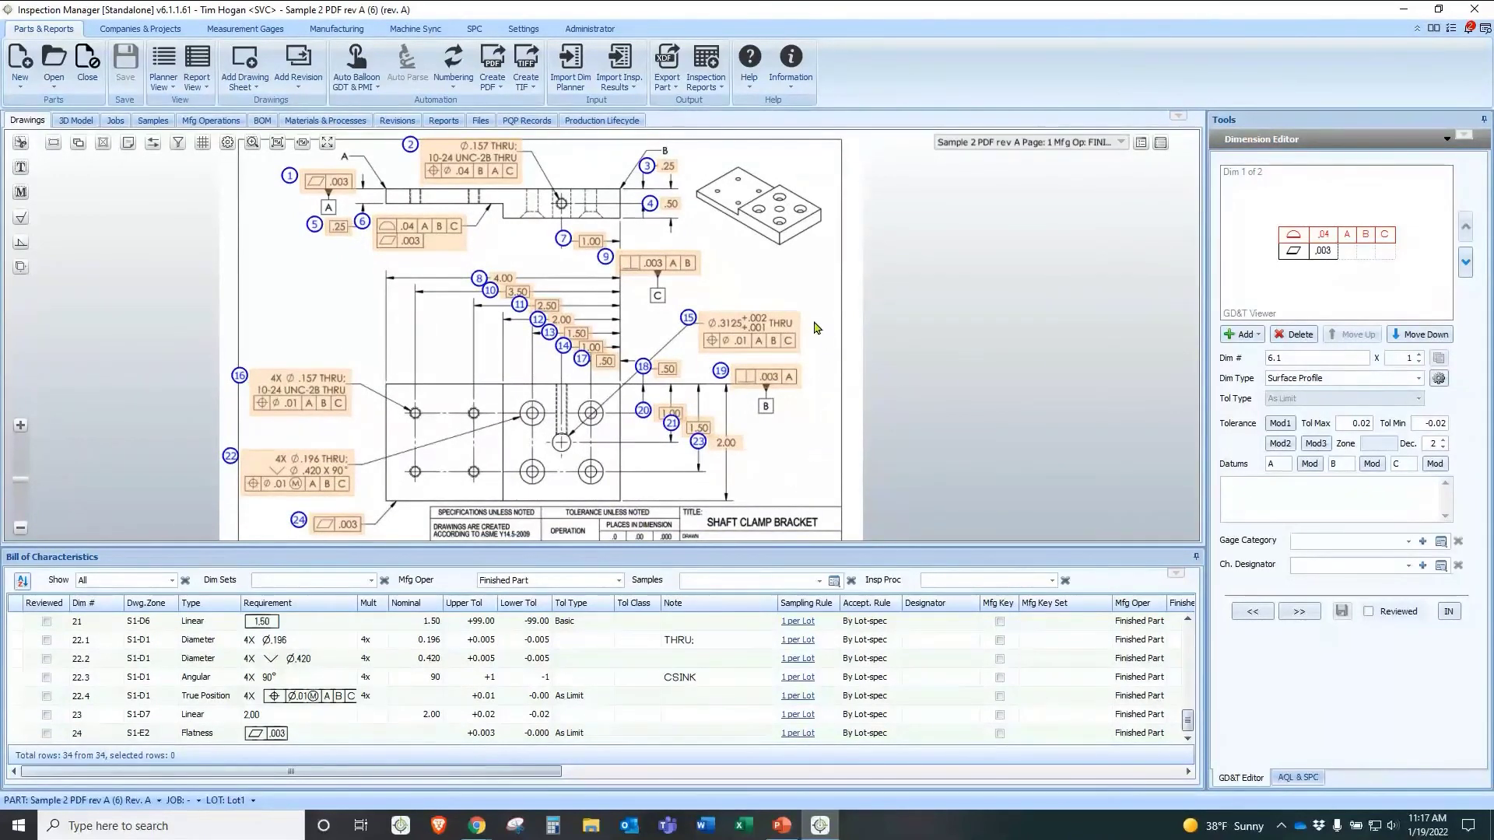
# - Inspect balloon 15's Ø0.3125 diameter and balloon 23's 2.00 ±0.02 dimension in the Dimension Editor
pyautogui.click(755, 336)
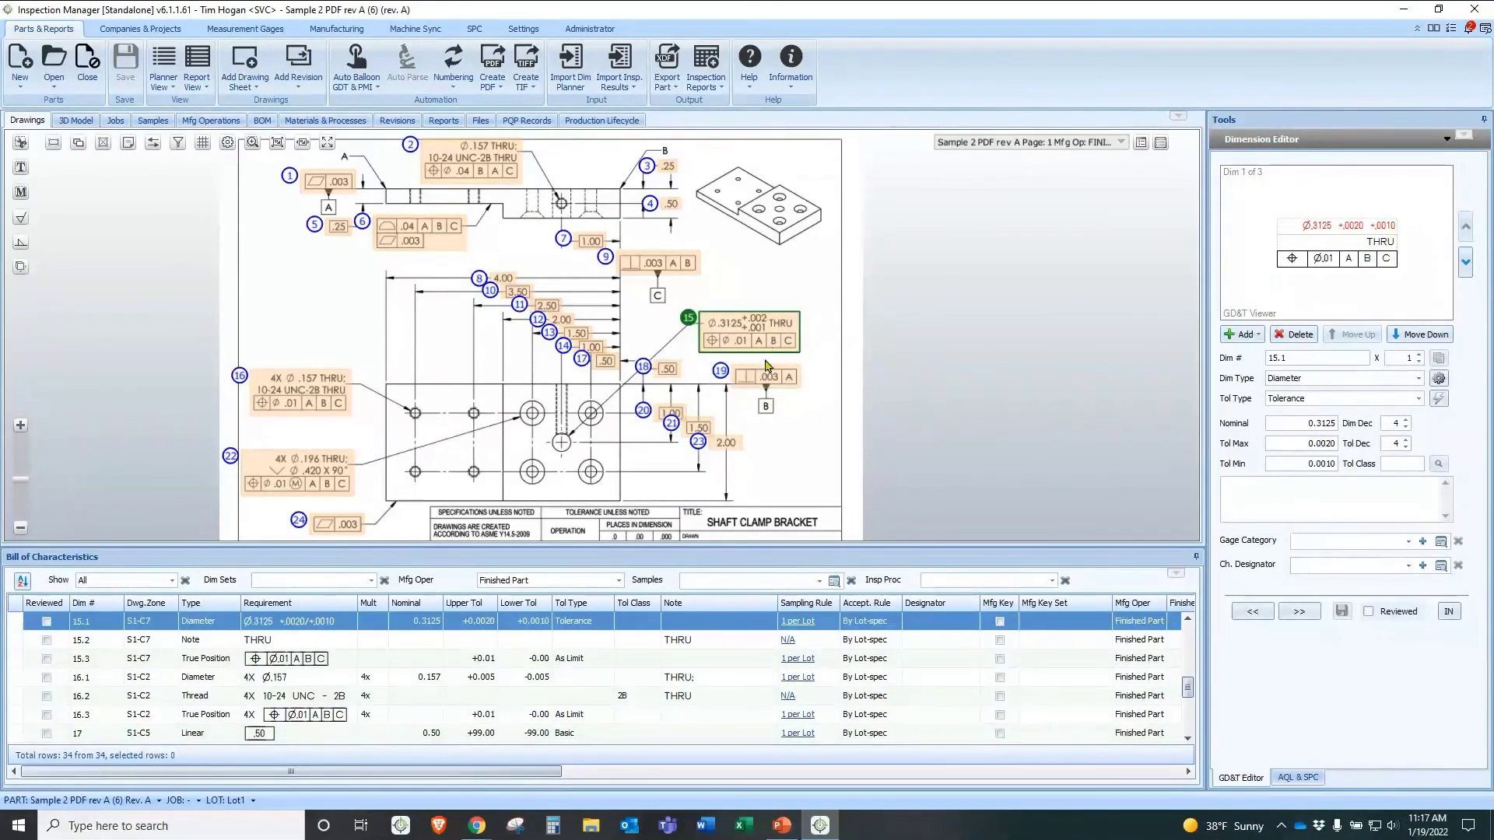
pyautogui.click(737, 444)
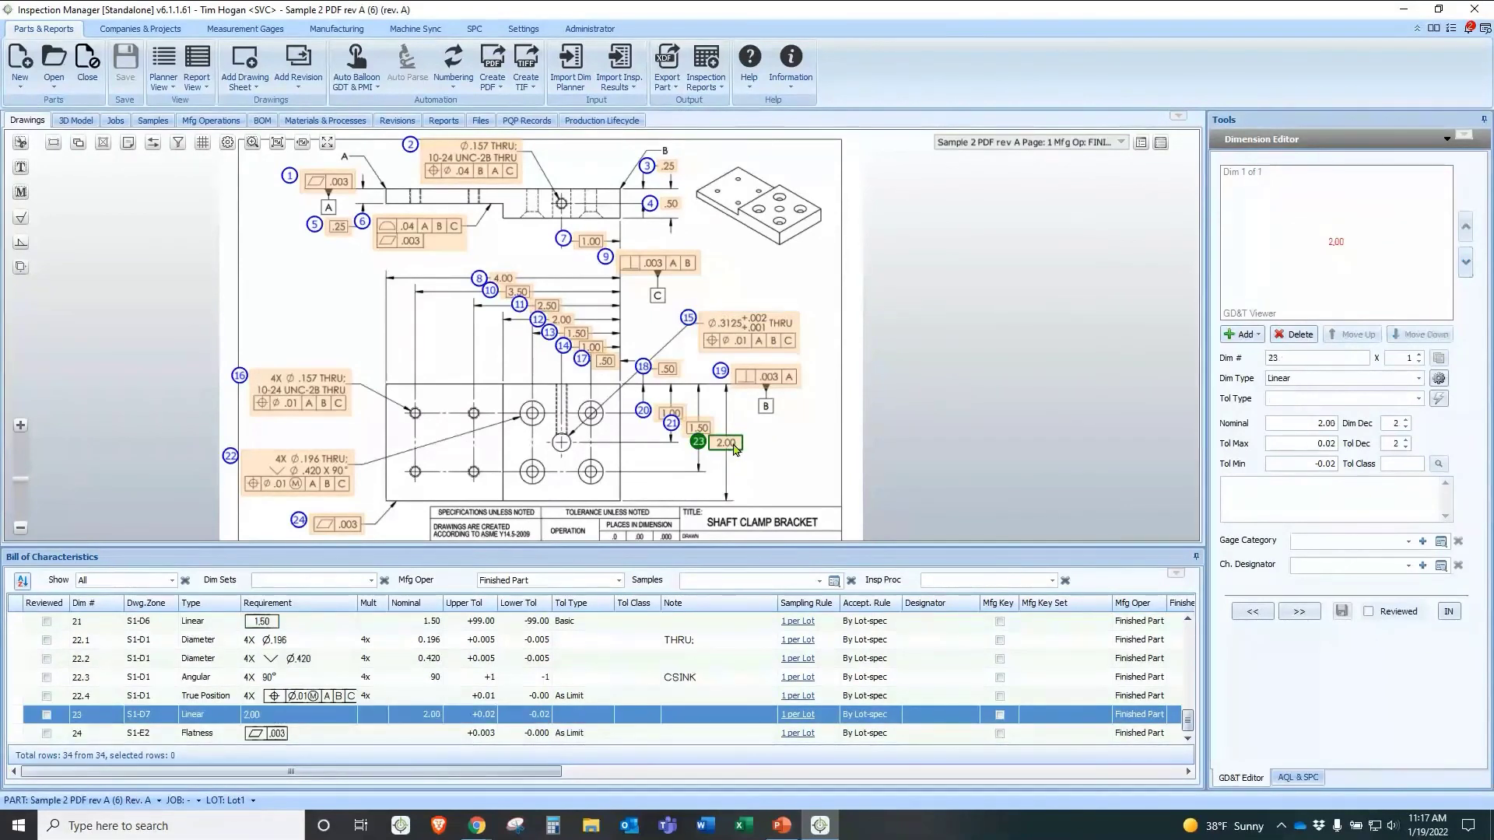
pyautogui.click(1307, 461)
pyautogui.scroll(-1, 778, 490)
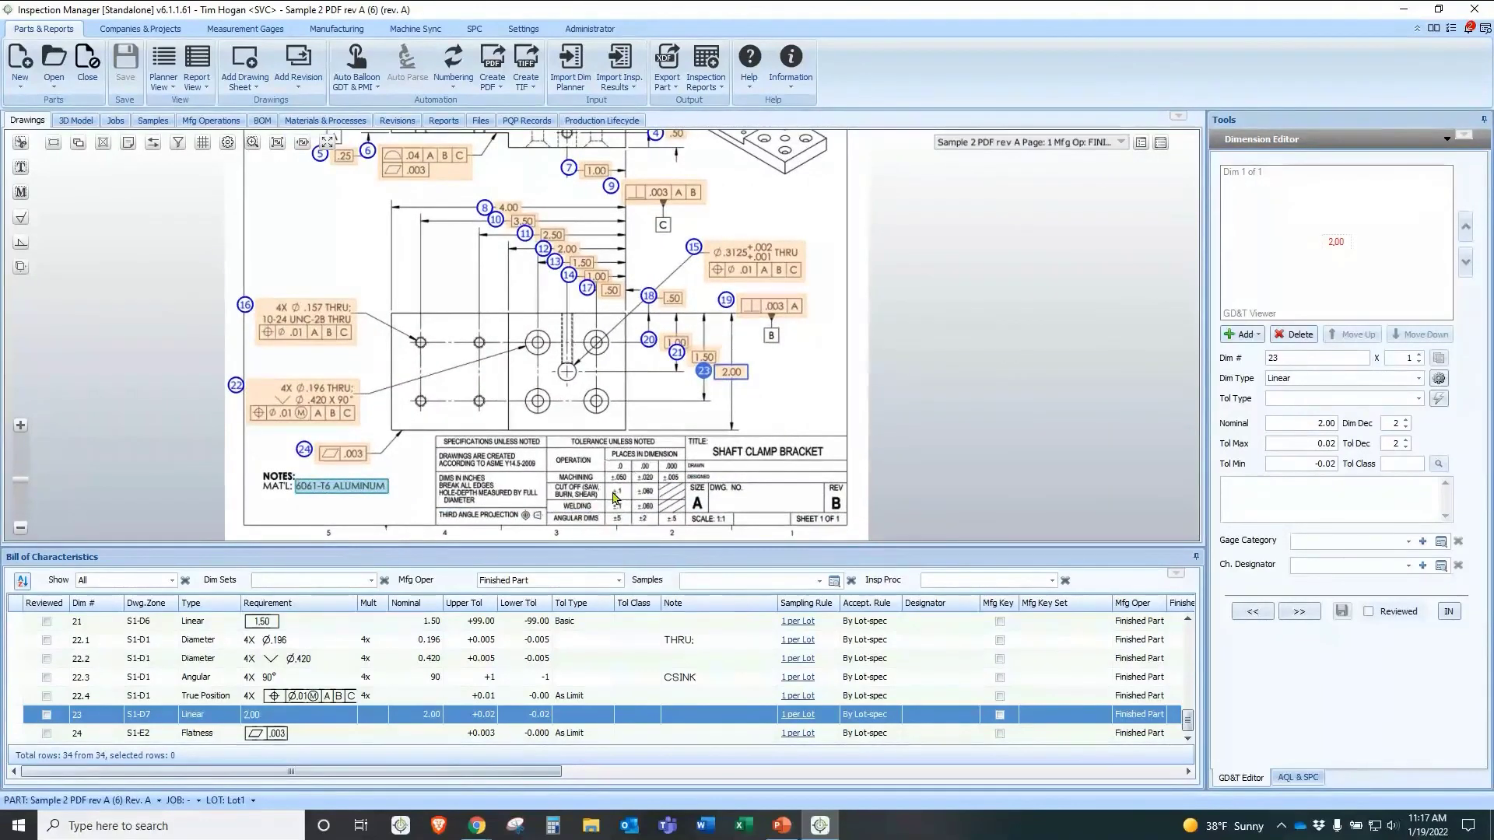